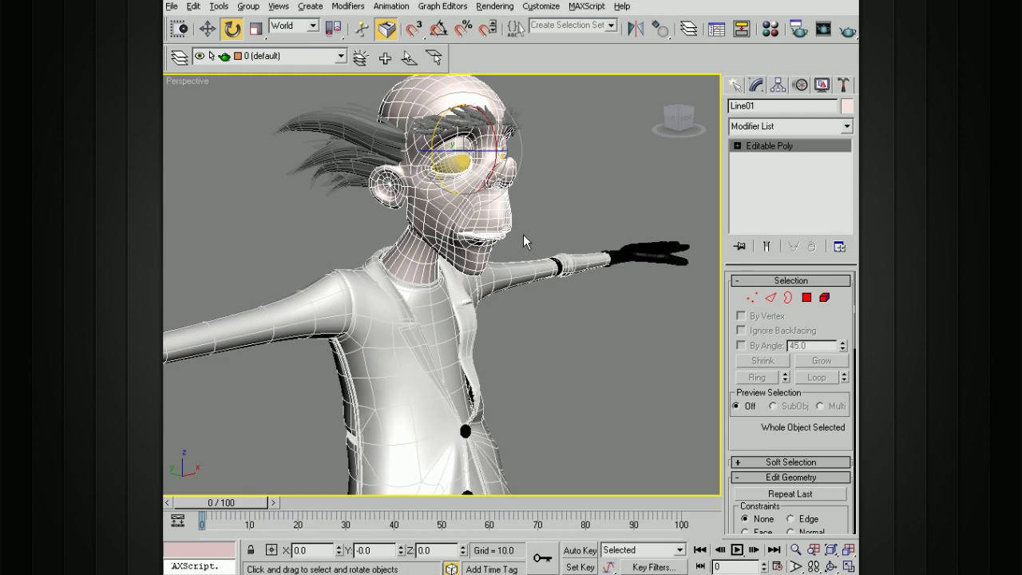
pyautogui.scroll(-3, 531, 224)
pyautogui.moveTo(537, 215); pyautogui.dragTo(538, 319, button='middle')
pyautogui.scroll(5, 538, 319)
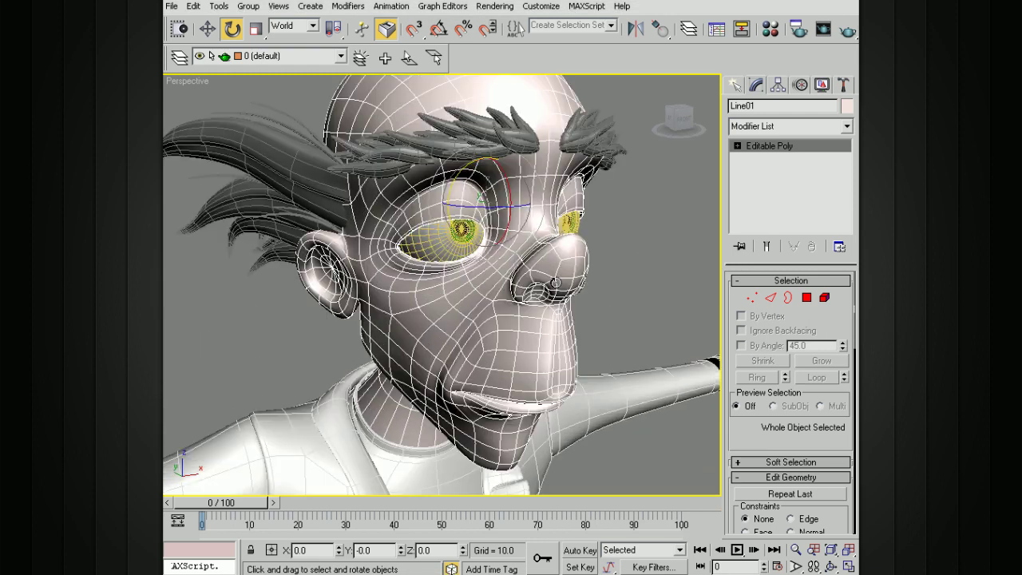
pyautogui.keyDown('alt'); pyautogui.moveTo(569, 284); pyautogui.dragTo(486, 187, button='middle'); pyautogui.keyUp('alt')
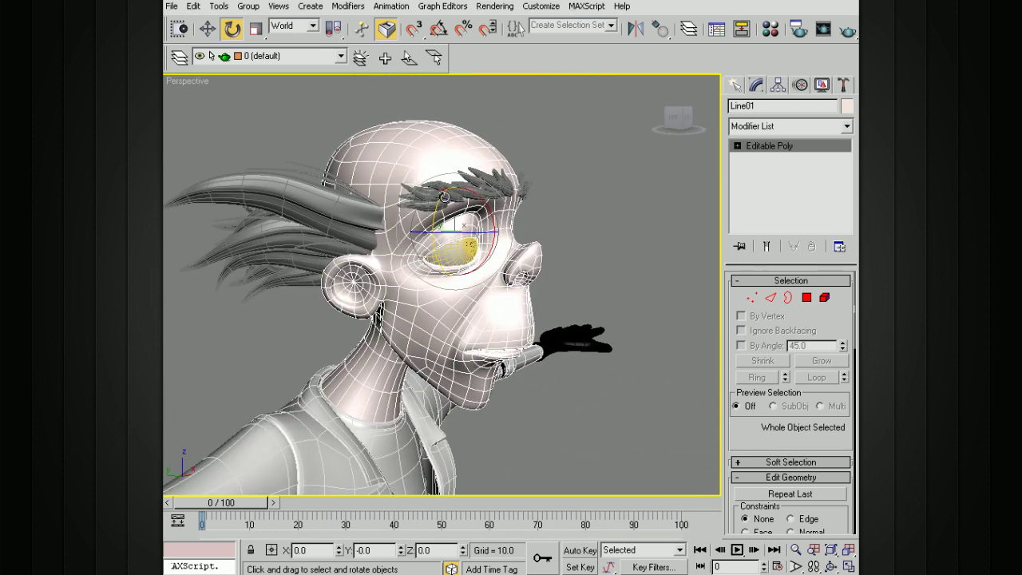
pyautogui.keyDown('alt'); pyautogui.moveTo(415, 160); pyautogui.dragTo(599, 284, button='middle'); pyautogui.keyUp('alt')
# Step: Select the character's head mesh and apply an FFD 2x2x2 modifier to it
pyautogui.click(585, 288)
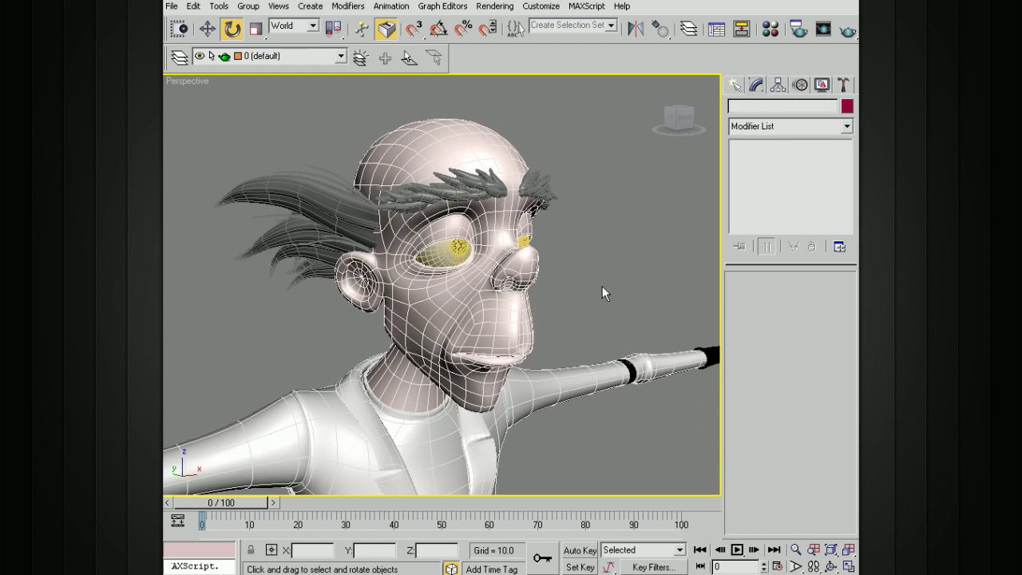
pyautogui.click(447, 147)
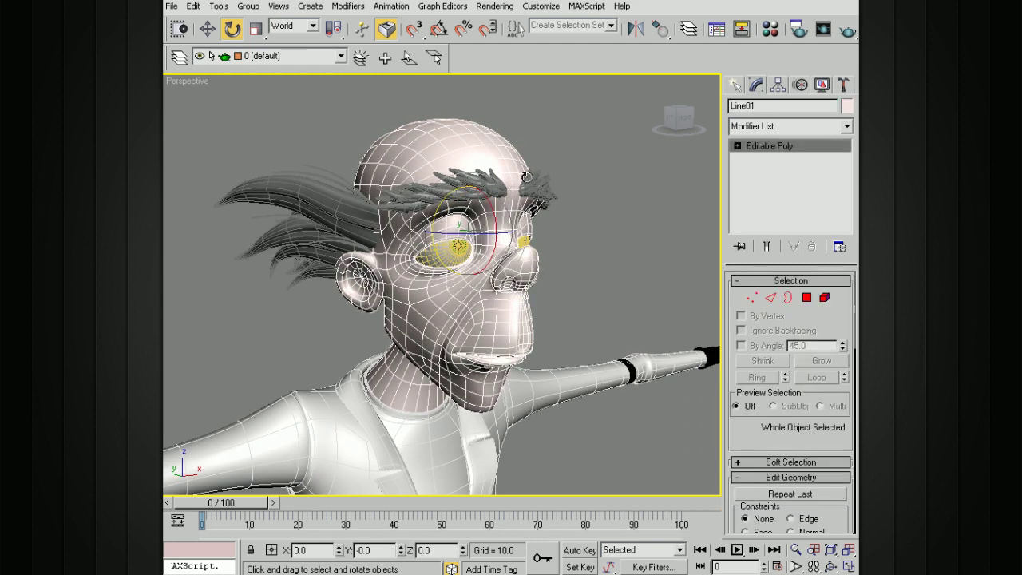
pyautogui.keyDown('alt'); pyautogui.moveTo(526, 176); pyautogui.dragTo(655, 227, button='middle'); pyautogui.keyUp('alt')
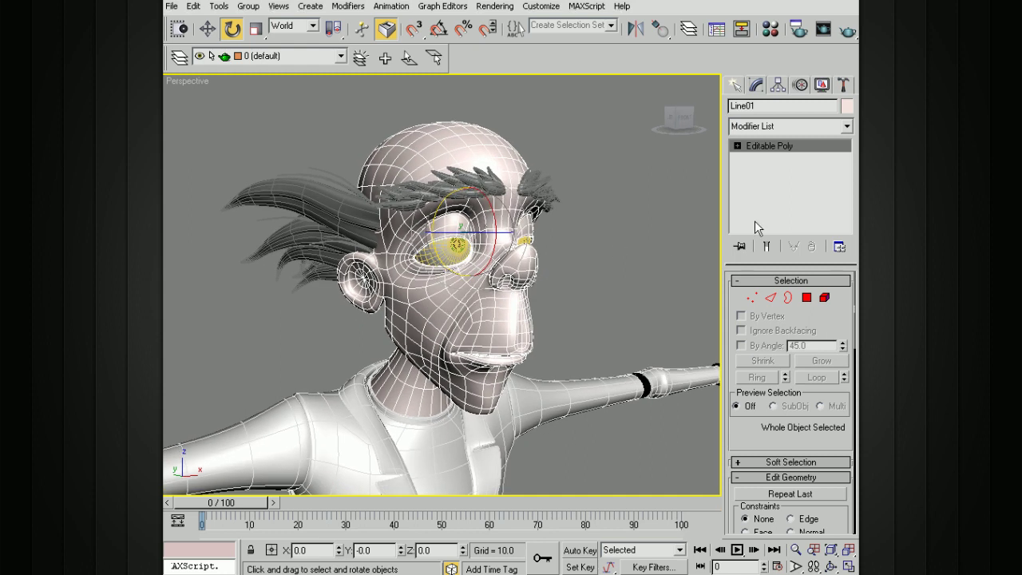
pyautogui.click(846, 127)
pyautogui.moveTo(848, 160); pyautogui.dragTo(851, 335)
pyautogui.scroll(1, 851, 335)
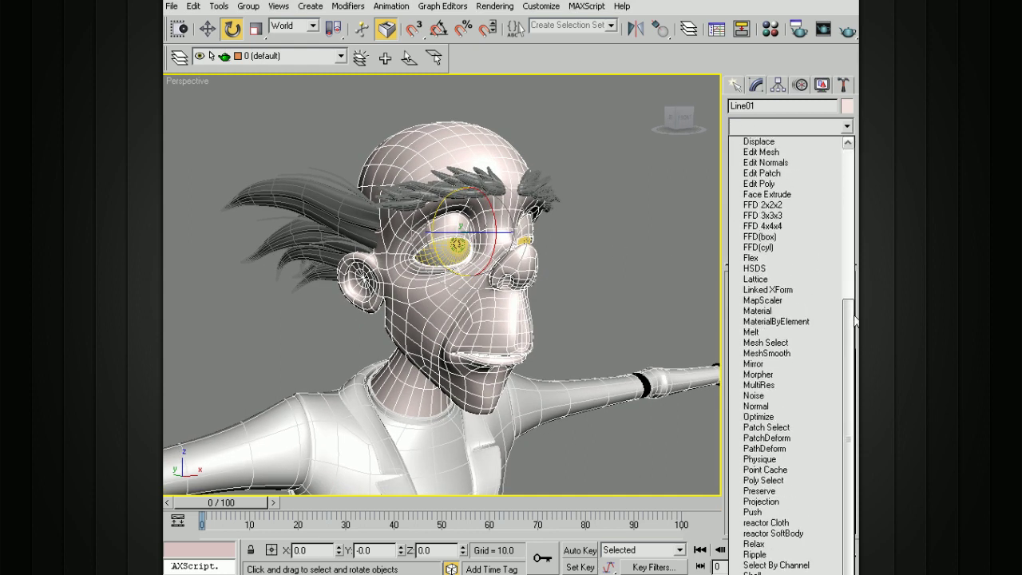
pyautogui.click(778, 206)
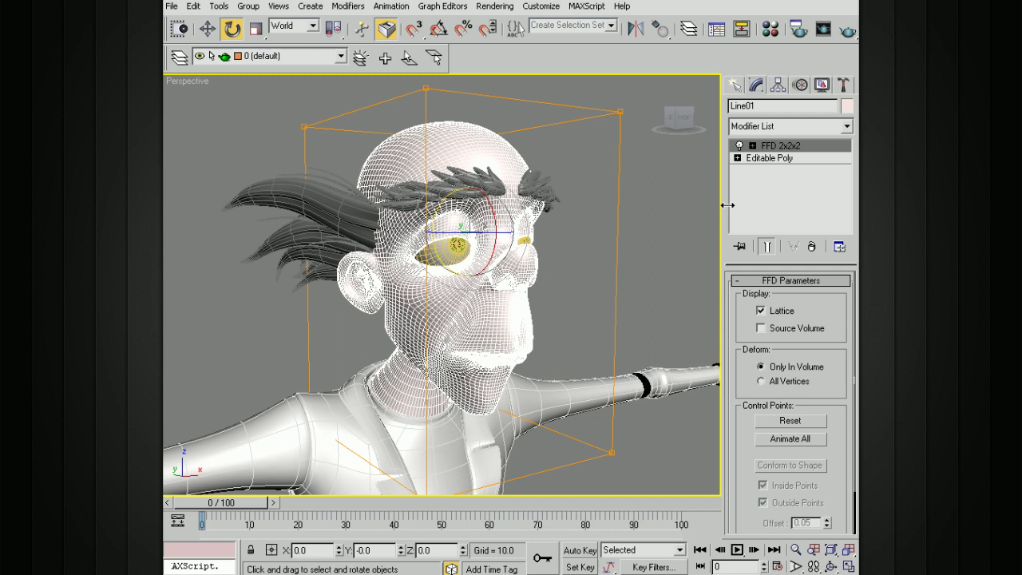
# Step: Enter the Control Points level of the head's FFD 2x2x2 modifier
pyautogui.keyDown('alt'); pyautogui.moveTo(629, 216); pyautogui.dragTo(600, 234, button='middle'); pyautogui.keyUp('alt')
pyautogui.click(752, 146)
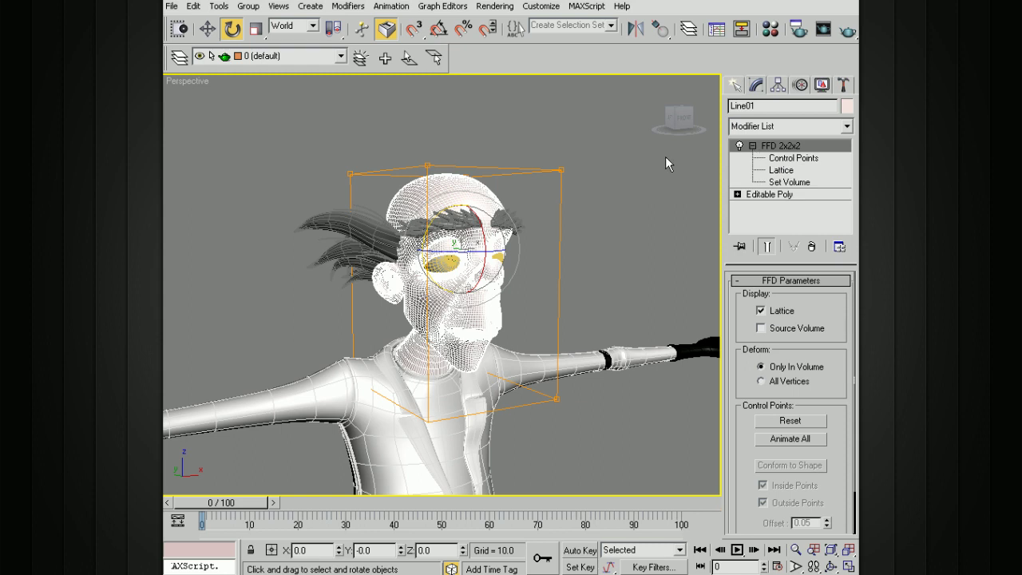
pyautogui.keyDown('alt'); pyautogui.moveTo(665, 156); pyautogui.dragTo(688, 168, button='middle'); pyautogui.keyUp('alt')
pyautogui.click(752, 146)
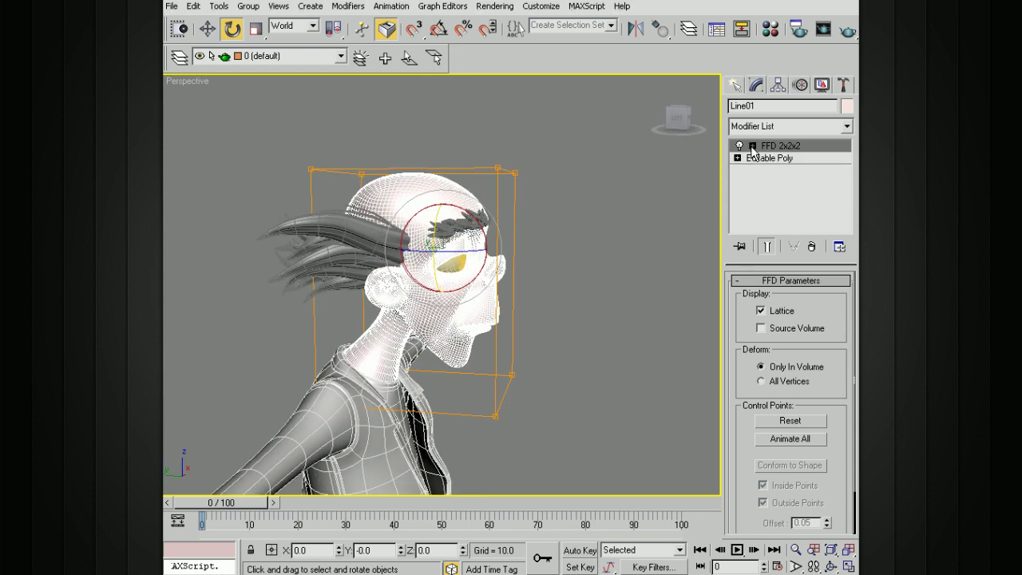
pyautogui.click(752, 146)
pyautogui.click(796, 158)
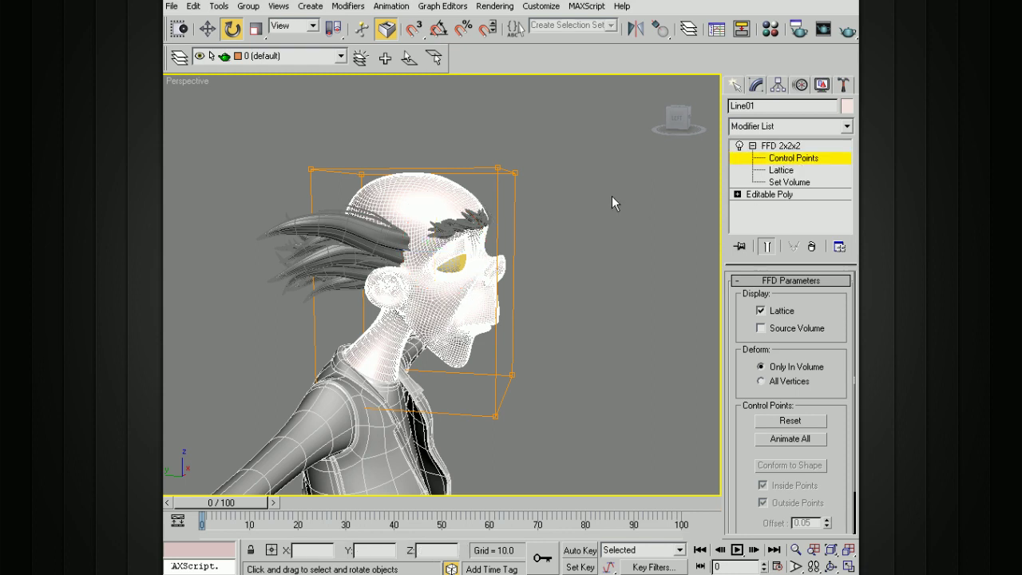
# Step: Try raising the two front upper control points of the FFD 2x2x2 lattice along Z
pyautogui.moveTo(569, 162); pyautogui.dragTo(466, 198)
pyautogui.keyDown('alt'); pyautogui.moveTo(558, 219); pyautogui.dragTo(523, 219, button='middle'); pyautogui.keyUp('alt')
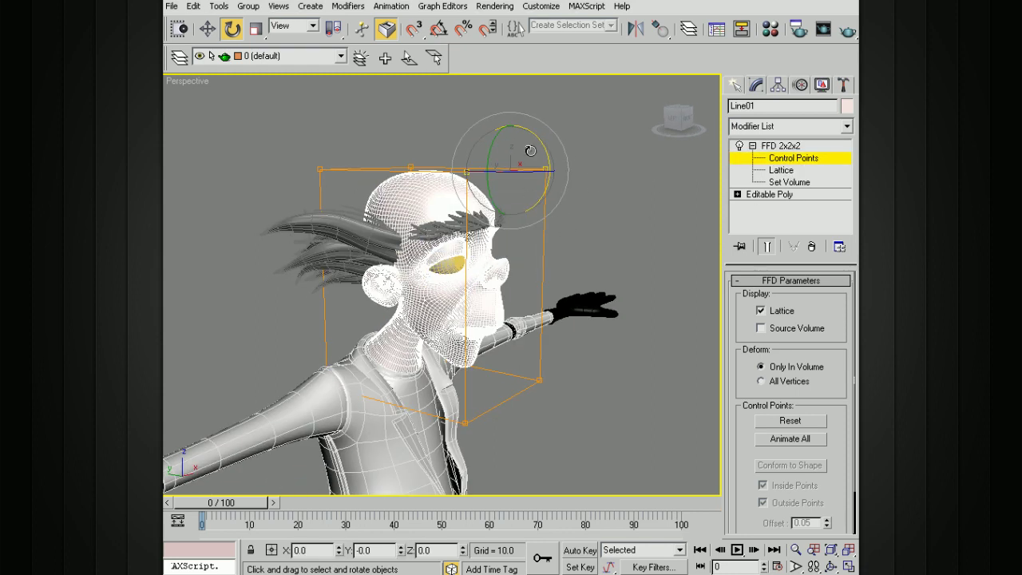
pyautogui.press('w')
pyautogui.moveTo(511, 137); pyautogui.dragTo(511, 92)
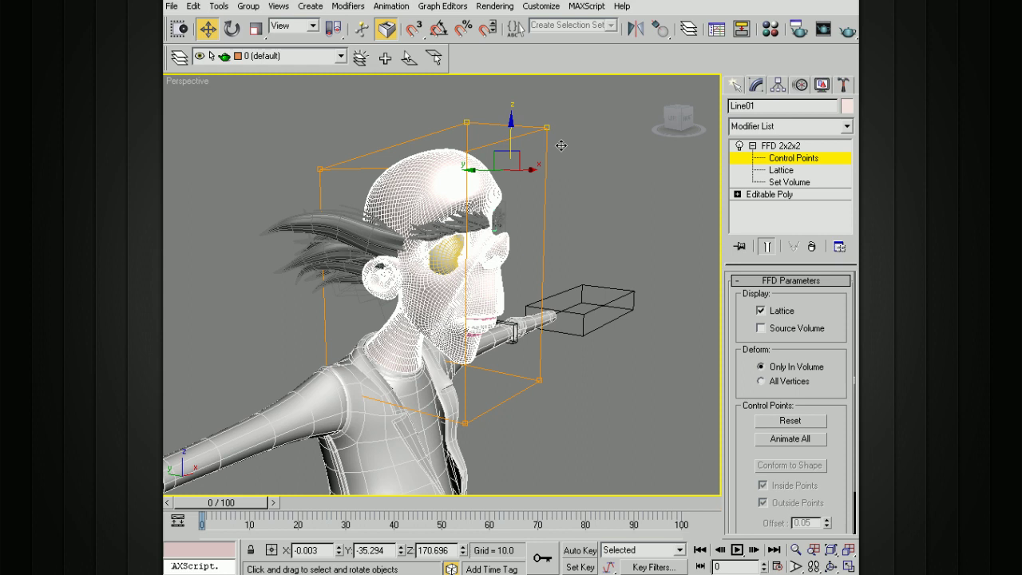
pyautogui.hotkey('ctrl', 'z')
# Step: Try moving a single front upper corner point of the 2x2x2 lattice sideways along X and upward along Z
pyautogui.keyDown('alt'); pyautogui.moveTo(513, 219); pyautogui.dragTo(490, 217, button='middle'); pyautogui.keyUp('alt')
pyautogui.moveTo(585, 163); pyautogui.dragTo(542, 186)
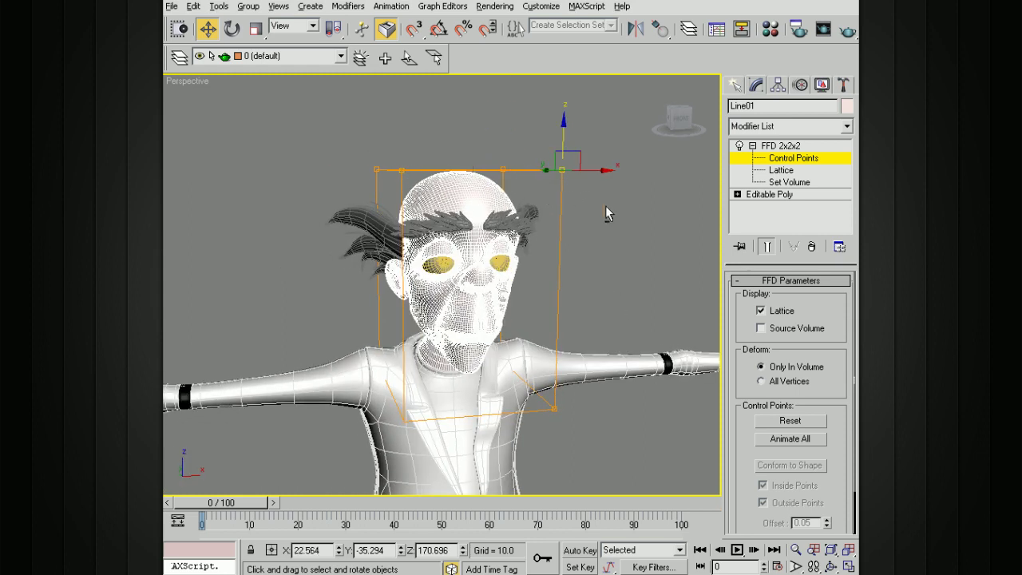
pyautogui.keyDown('alt'); pyautogui.moveTo(606, 205); pyautogui.dragTo(592, 184, button='middle'); pyautogui.keyUp('alt')
pyautogui.moveTo(614, 170); pyautogui.dragTo(702, 171)
pyautogui.rightClick(703, 170)
pyautogui.moveTo(557, 149); pyautogui.dragTo(556, 129)
pyautogui.keyDown('alt'); pyautogui.moveTo(551, 200); pyautogui.dragTo(519, 258, button='middle'); pyautogui.keyUp('alt')
pyautogui.hotkey('ctrl', 'z')
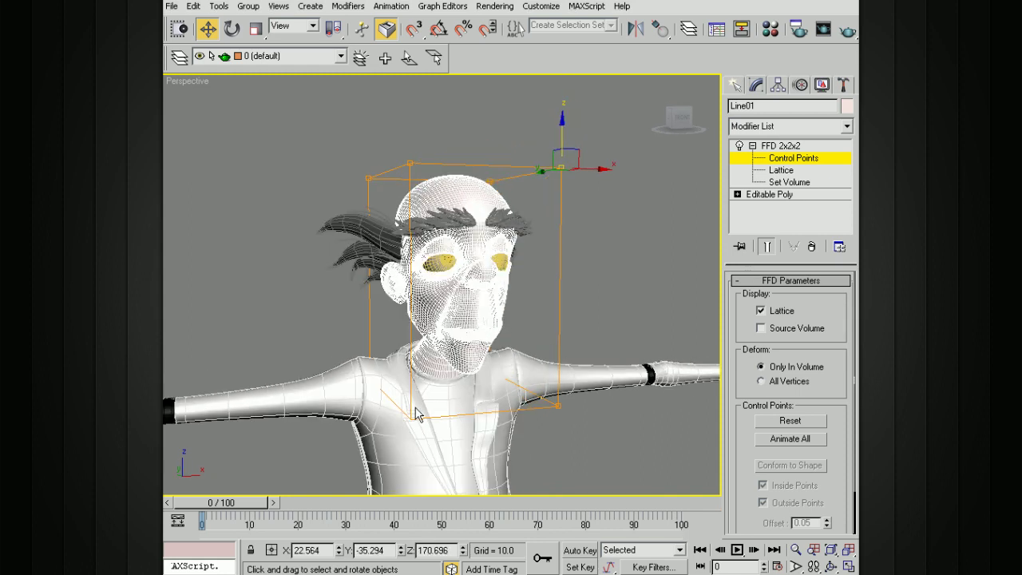
# Step: Try lowering the front lower corner point of the 2x2x2 lattice on the opposite side to Z about 88
pyautogui.moveTo(393, 439); pyautogui.dragTo(392, 439)
pyautogui.moveTo(410, 389); pyautogui.dragTo(409, 436)
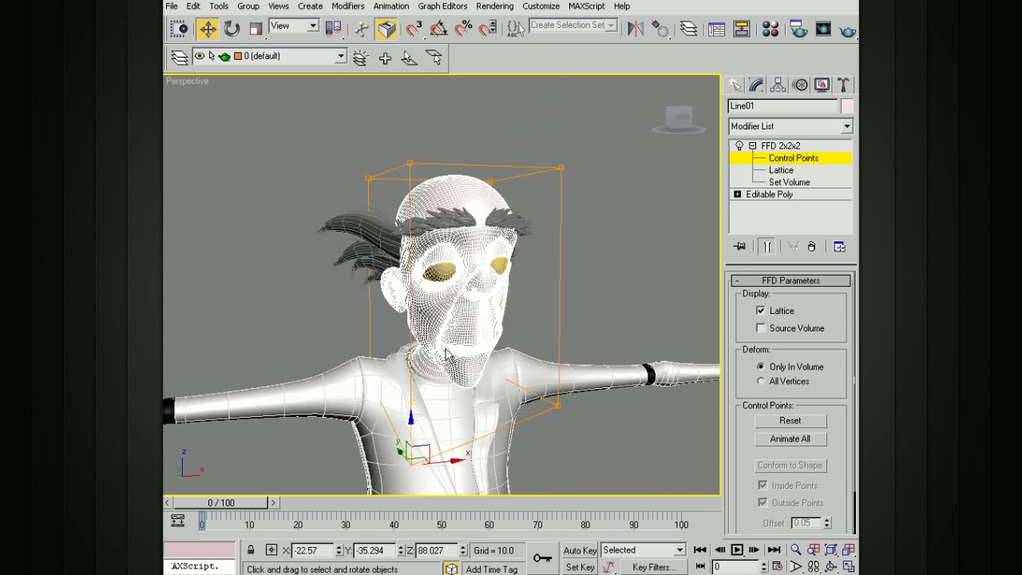
pyautogui.hotkey('ctrl', 'z')
pyautogui.keyDown('alt'); pyautogui.moveTo(515, 293); pyautogui.dragTo(495, 276, button='middle'); pyautogui.keyUp('alt')
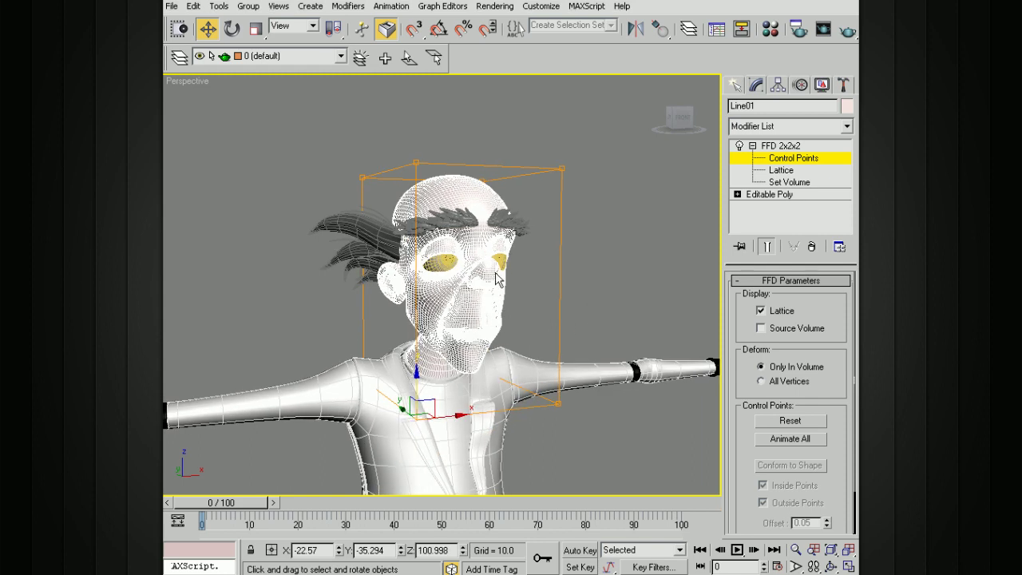
pyautogui.keyDown('alt'); pyautogui.moveTo(467, 317); pyautogui.dragTo(427, 319, button='middle'); pyautogui.keyUp('alt')
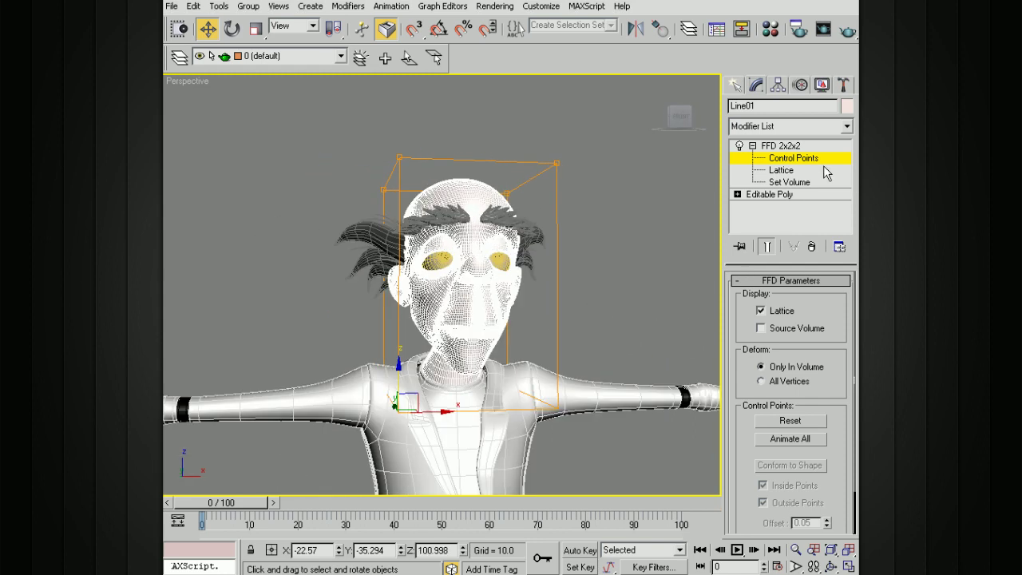
# Step: Replace the FFD 2x2x2 modifier on the head with an FFD 3x3x3 modifier
pyautogui.click(787, 147)
pyautogui.click(751, 146)
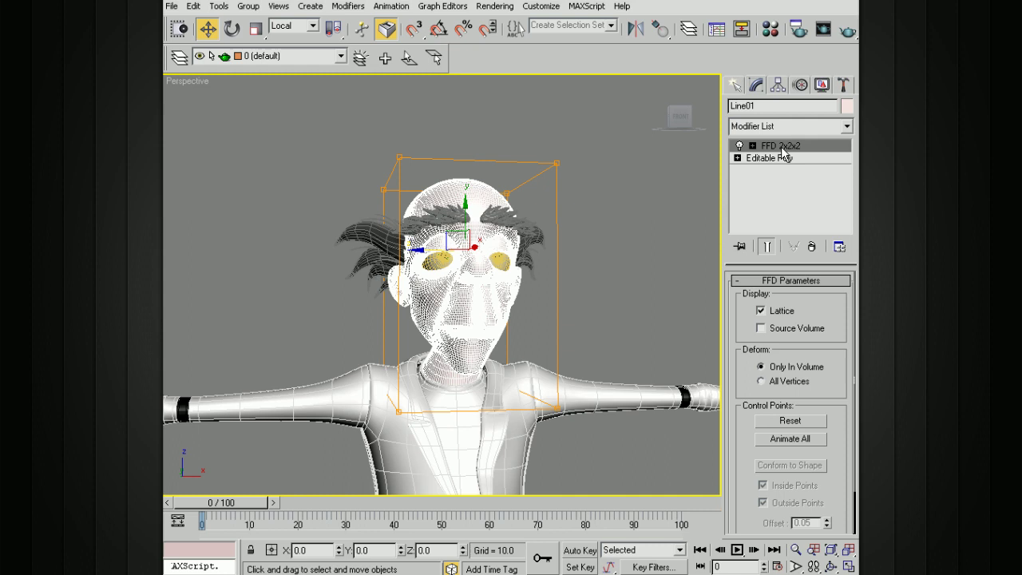
pyautogui.keyDown('alt'); pyautogui.moveTo(630, 216); pyautogui.dragTo(815, 158, button='middle'); pyautogui.keyUp('alt')
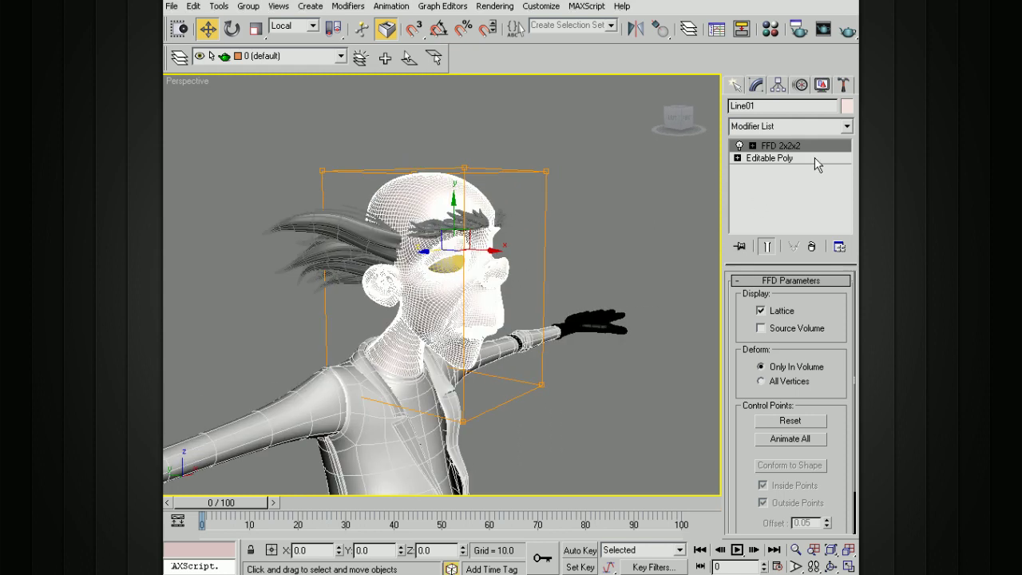
pyautogui.click(812, 246)
pyautogui.click(847, 127)
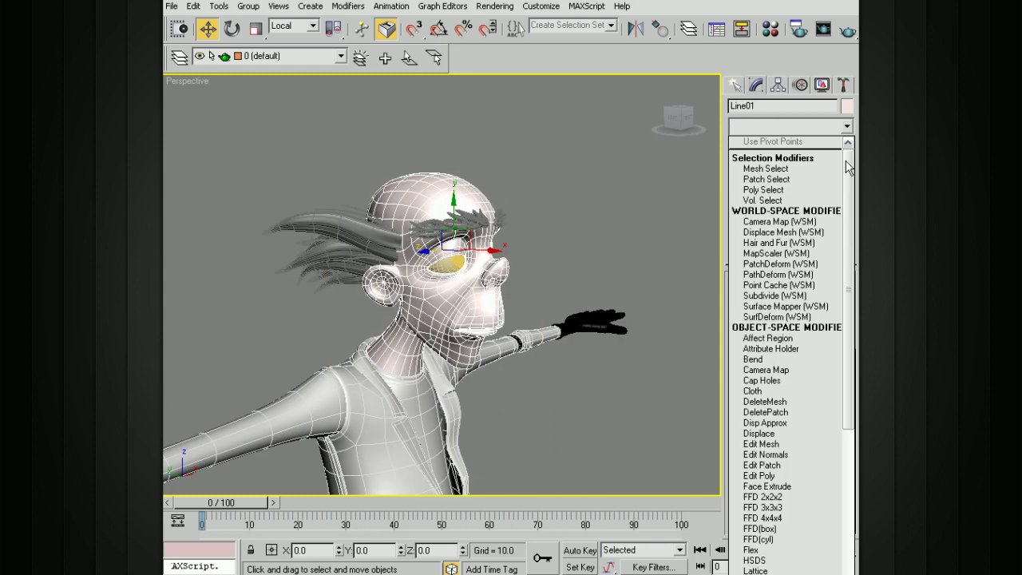
pyautogui.scroll(-3, 814, 240)
pyautogui.click(798, 321)
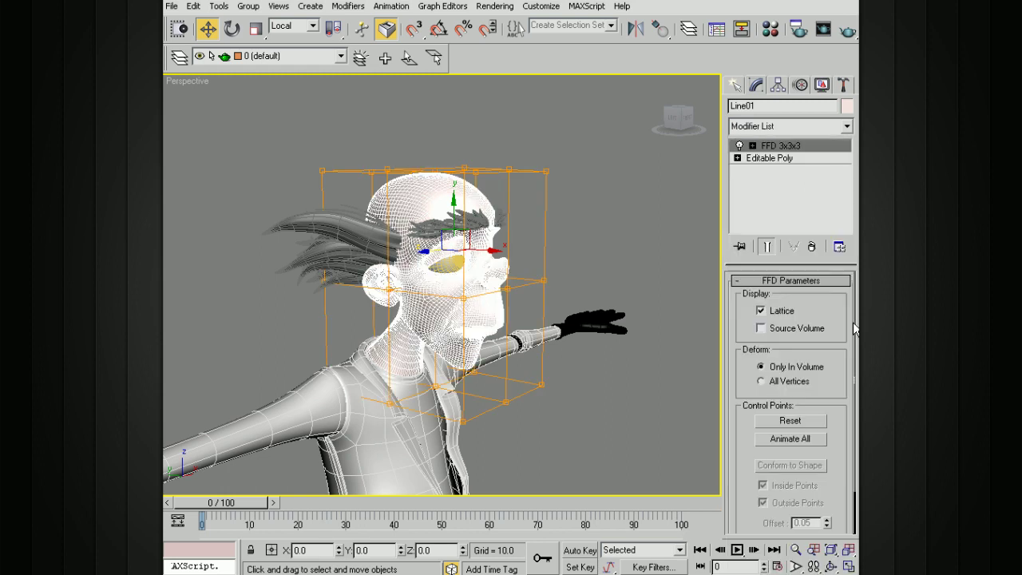
# Step: At the Control Points level, try raising one front upper corner point of the FFD 3x3x3 lattice to Z about 181.6
pyautogui.keyDown('alt'); pyautogui.moveTo(526, 232); pyautogui.dragTo(646, 213, button='middle'); pyautogui.keyUp('alt')
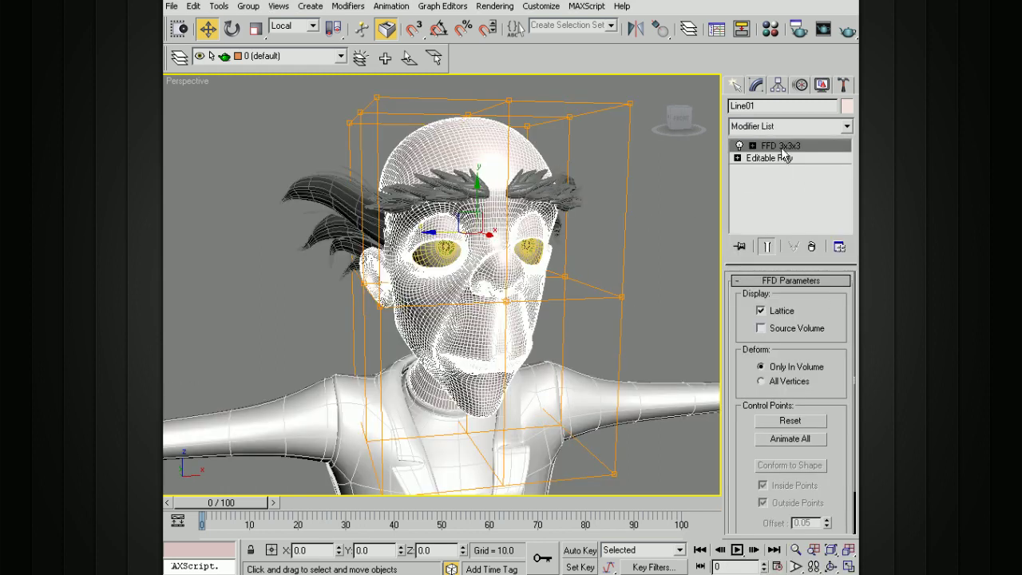
pyautogui.click(752, 145)
pyautogui.click(786, 157)
pyautogui.keyDown('alt'); pyautogui.moveTo(641, 172); pyautogui.dragTo(632, 141, button='middle'); pyautogui.keyUp('alt')
pyautogui.moveTo(642, 99); pyautogui.dragTo(608, 125)
pyautogui.keyDown('alt'); pyautogui.moveTo(609, 126); pyautogui.dragTo(590, 274, button='middle'); pyautogui.keyUp('alt')
pyautogui.moveTo(581, 166); pyautogui.dragTo(432, 379)
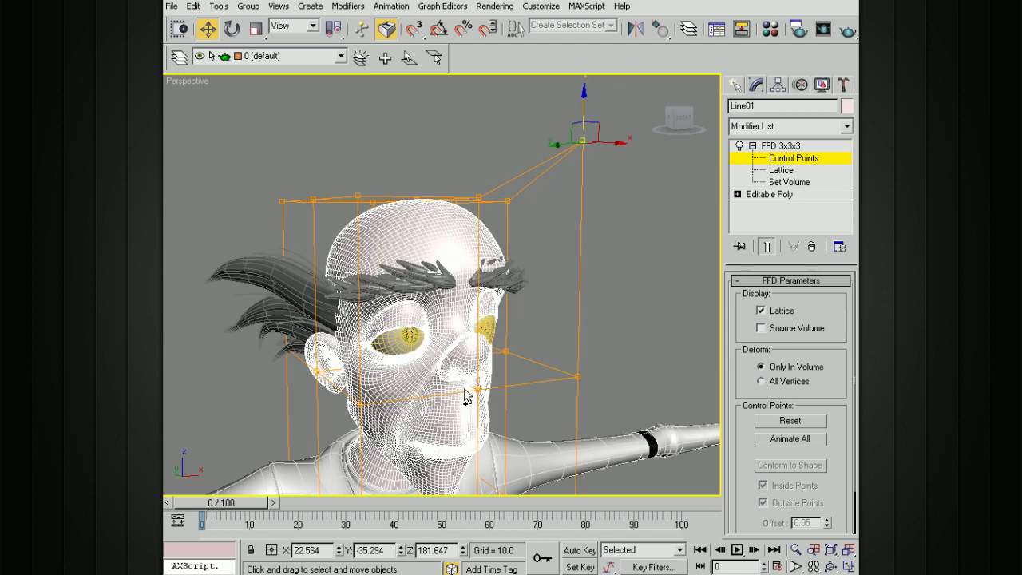
pyautogui.hotkey('ctrl', 'z')
pyautogui.keyDown('alt'); pyautogui.moveTo(523, 368); pyautogui.dragTo(539, 368, button='middle'); pyautogui.keyUp('alt')
pyautogui.moveTo(568, 404); pyautogui.dragTo(615, 341, button='middle')
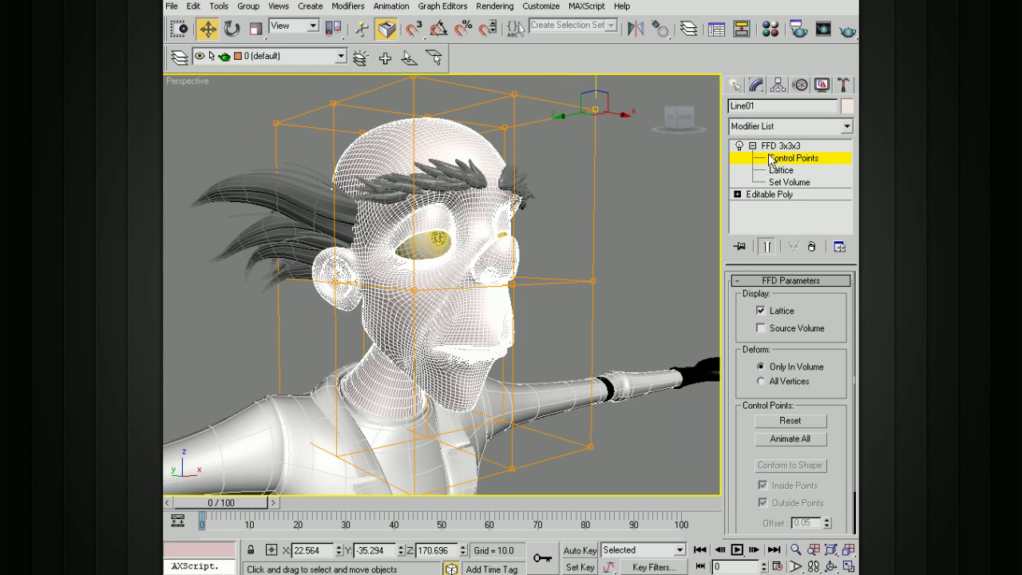
# Step: Replace the FFD 3x3x3 modifier on the head with an FFD 4x4x4 modifier
pyautogui.click(752, 146)
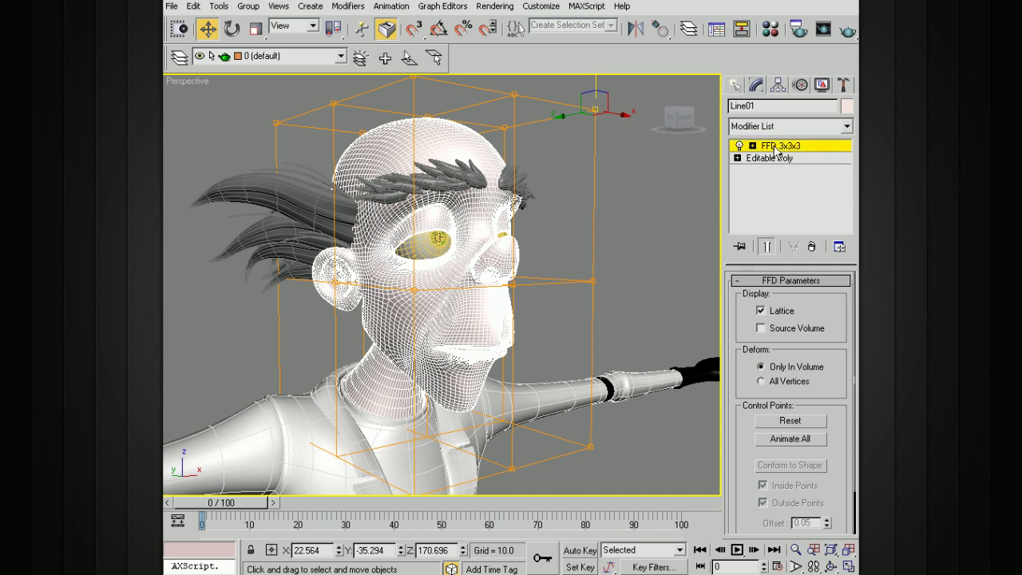
pyautogui.click(780, 146)
pyautogui.click(813, 248)
pyautogui.click(783, 126)
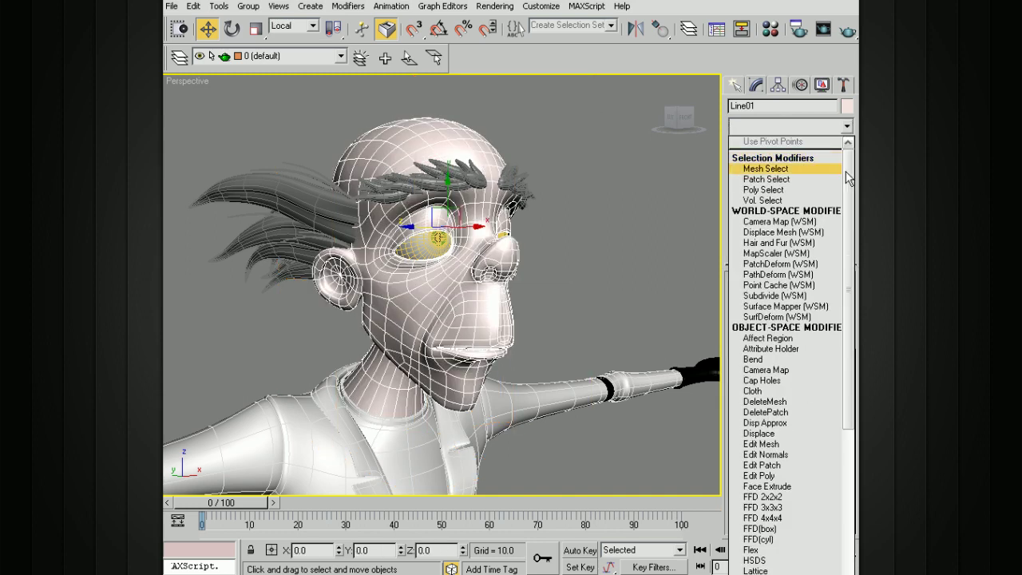
pyautogui.scroll(-5, 765, 336)
pyautogui.click(762, 363)
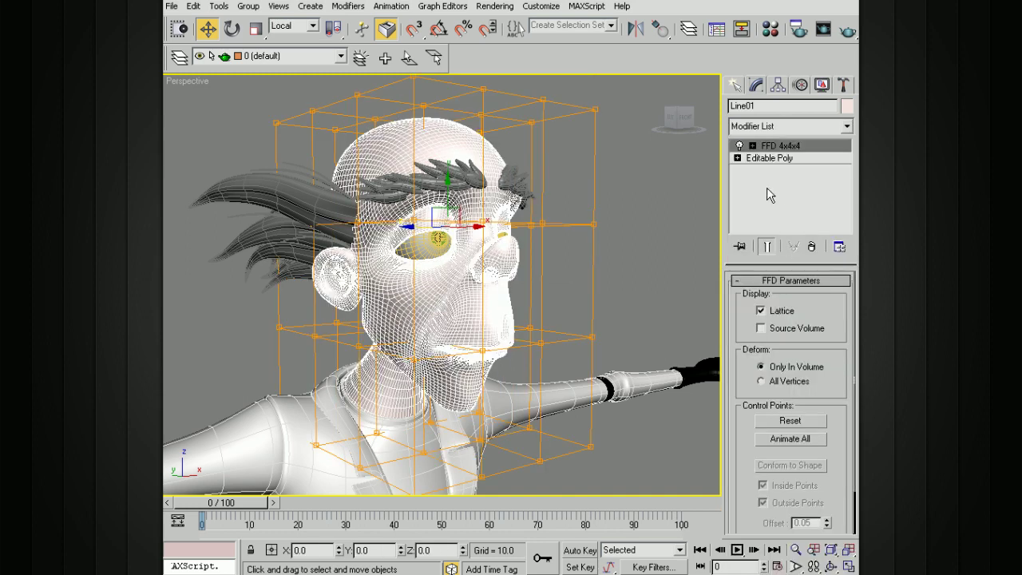
# Step: Enter the Set Volume level of the FFD 4x4x4 modifier to reshape the lattice without deforming the head
pyautogui.keyDown('alt'); pyautogui.moveTo(641, 234); pyautogui.dragTo(592, 232, button='middle'); pyautogui.keyUp('alt')
pyautogui.press('1')
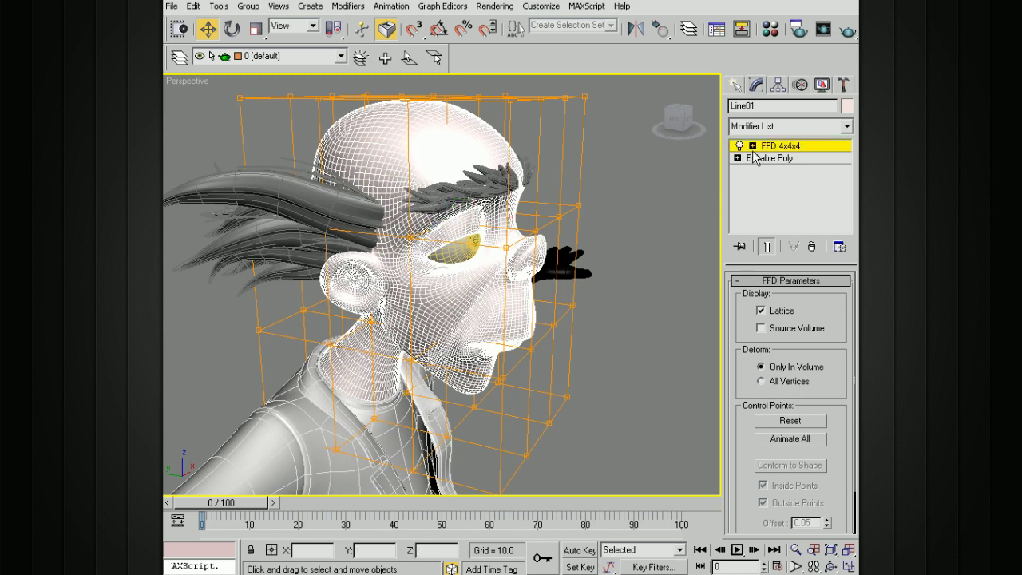
pyautogui.click(752, 146)
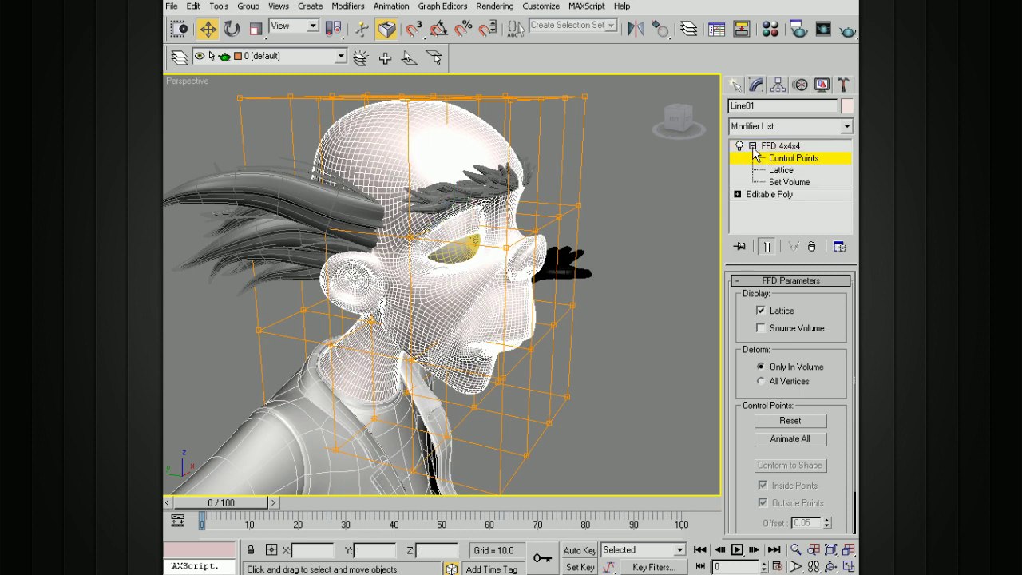
pyautogui.click(792, 182)
# Step: Lower the lattice's upper front row to Z about 163.6 and pull it toward the forehead, and lower the upper back points to about 164.7
pyautogui.keyDown('alt'); pyautogui.moveTo(645, 238); pyautogui.dragTo(603, 188, button='middle'); pyautogui.keyUp('alt')
pyautogui.moveTo(547, 219); pyautogui.dragTo(580, 216)
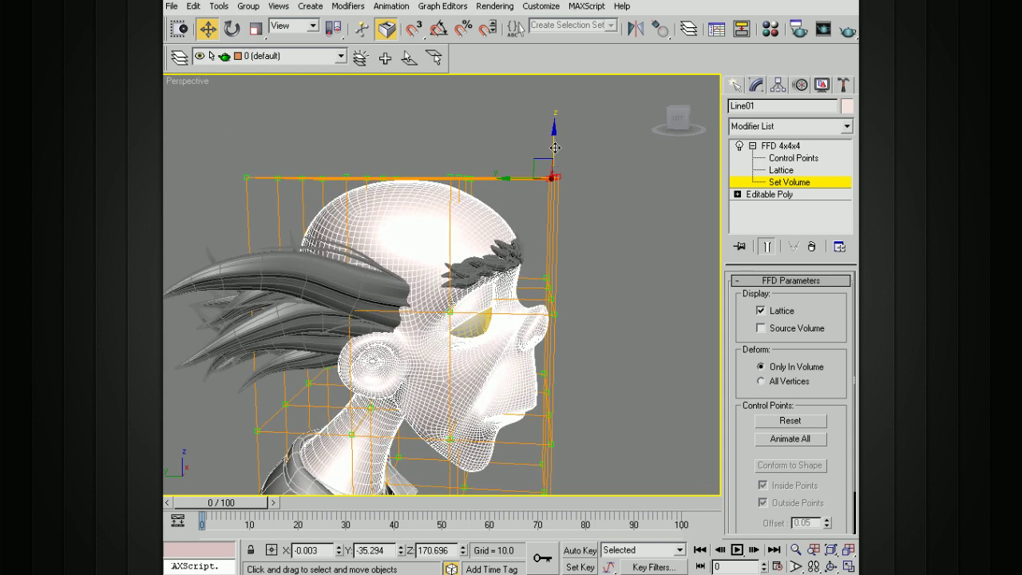
pyautogui.moveTo(553, 165); pyautogui.dragTo(550, 196)
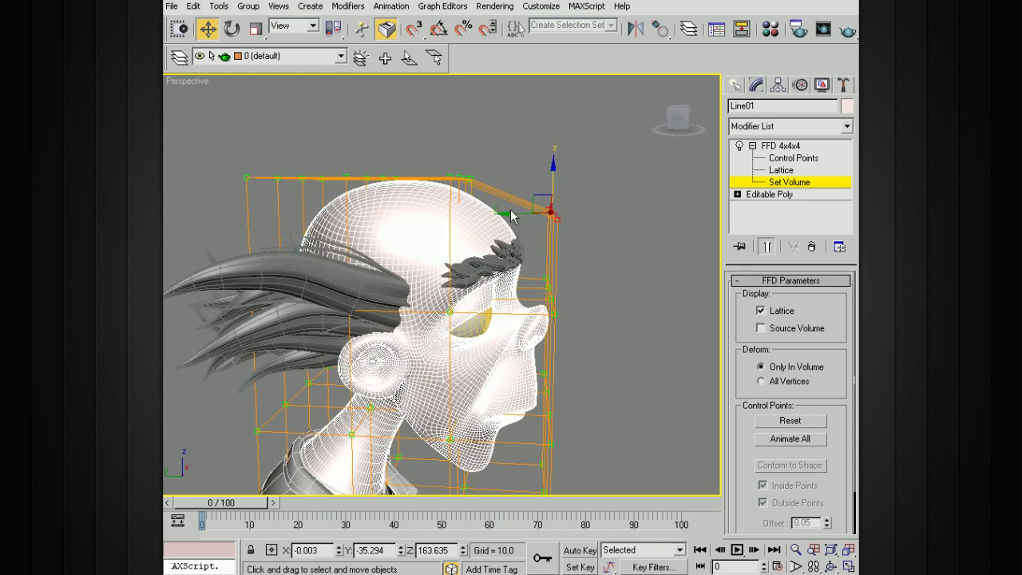
pyautogui.moveTo(497, 216); pyautogui.dragTo(472, 218)
pyautogui.keyDown('alt'); pyautogui.moveTo(473, 218); pyautogui.dragTo(505, 235, button='middle'); pyautogui.keyUp('alt')
pyautogui.moveTo(283, 172); pyautogui.dragTo(272, 210)
pyautogui.keyDown('alt'); pyautogui.moveTo(581, 357); pyautogui.dragTo(549, 339, button='middle'); pyautogui.keyUp('alt')
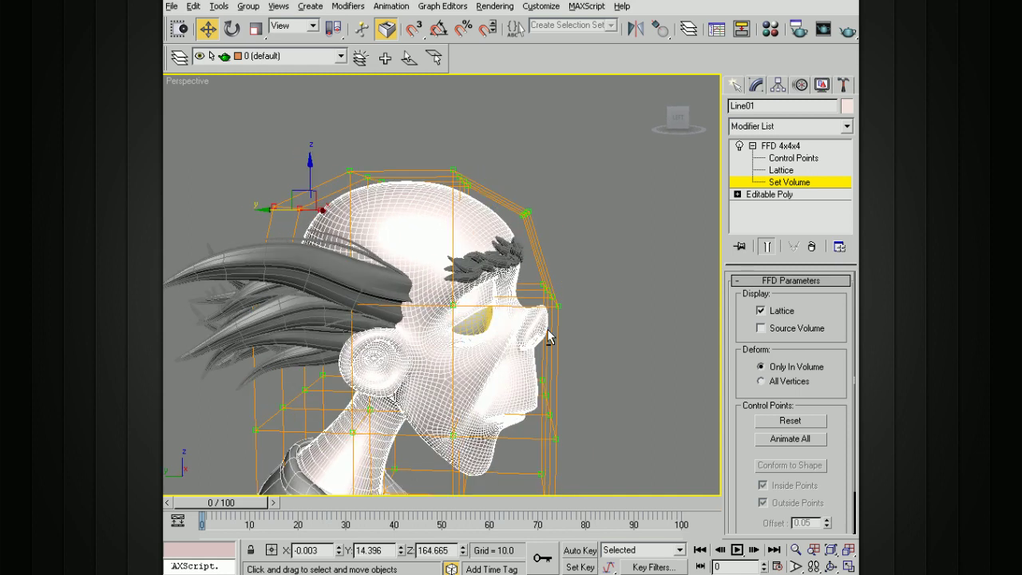
# Step: Pull the lower front lattice points back along Y toward the neck
pyautogui.moveTo(576, 384); pyautogui.dragTo(563, 187, button='middle')
pyautogui.keyDown('alt'); pyautogui.moveTo(562, 279); pyautogui.dragTo(571, 281, button='middle'); pyautogui.keyUp('alt')
pyautogui.moveTo(504, 359); pyautogui.dragTo(525, 240)
pyautogui.moveTo(492, 289); pyautogui.dragTo(467, 288)
pyautogui.keyDown('alt'); pyautogui.moveTo(451, 333); pyautogui.dragTo(475, 349, button='middle'); pyautogui.keyUp('alt')
# Step: Move the upper lattice points on the character's right side inward to X about -18.5 and lower them toward the skull
pyautogui.moveTo(287, 197); pyautogui.dragTo(312, 134)
pyautogui.keyDown('alt'); pyautogui.moveTo(460, 200); pyautogui.dragTo(393, 289, button='middle'); pyautogui.keyUp('alt')
pyautogui.moveTo(296, 188); pyautogui.dragTo(289, 193)
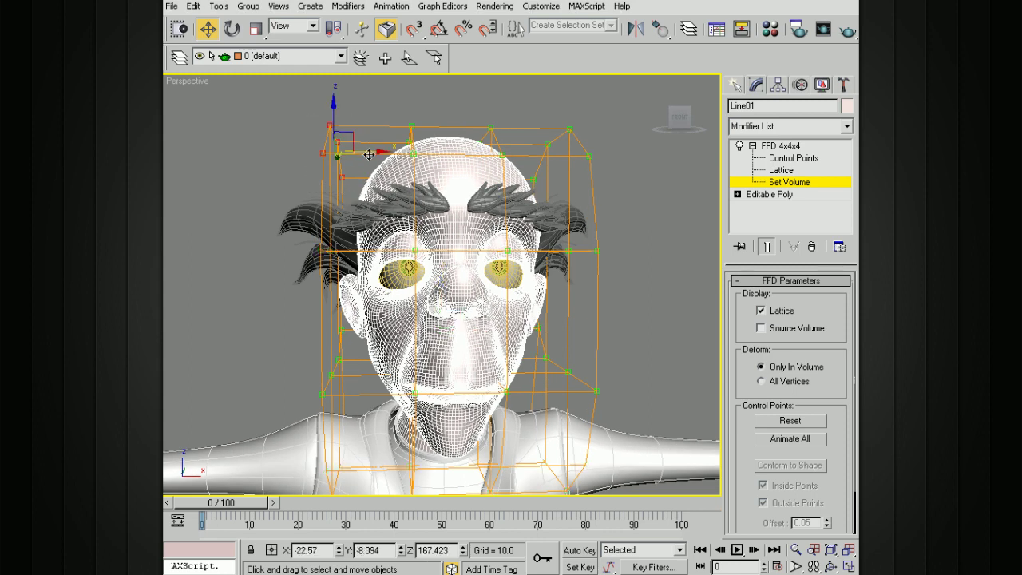
pyautogui.moveTo(370, 151); pyautogui.dragTo(391, 151)
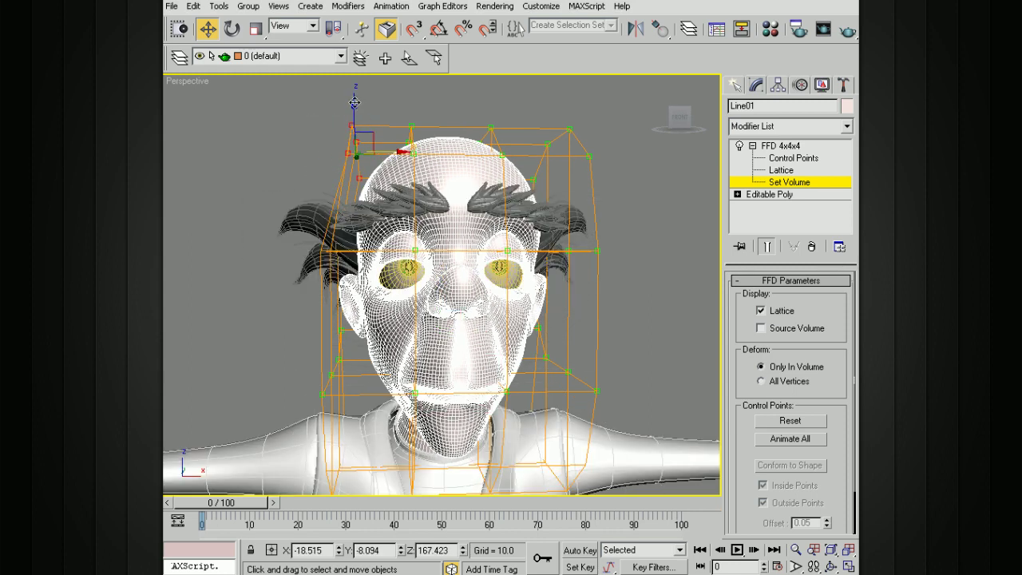
pyautogui.moveTo(355, 102); pyautogui.dragTo(355, 120)
# Step: Move the upper lattice points on the character's left side down and inward to X about 19 and Z about 162.4
pyautogui.moveTo(526, 119); pyautogui.dragTo(559, 145)
pyautogui.moveTo(603, 176); pyautogui.dragTo(584, 177)
pyautogui.keyDown('alt'); pyautogui.moveTo(607, 308); pyautogui.dragTo(624, 272, button='middle'); pyautogui.keyUp('alt')
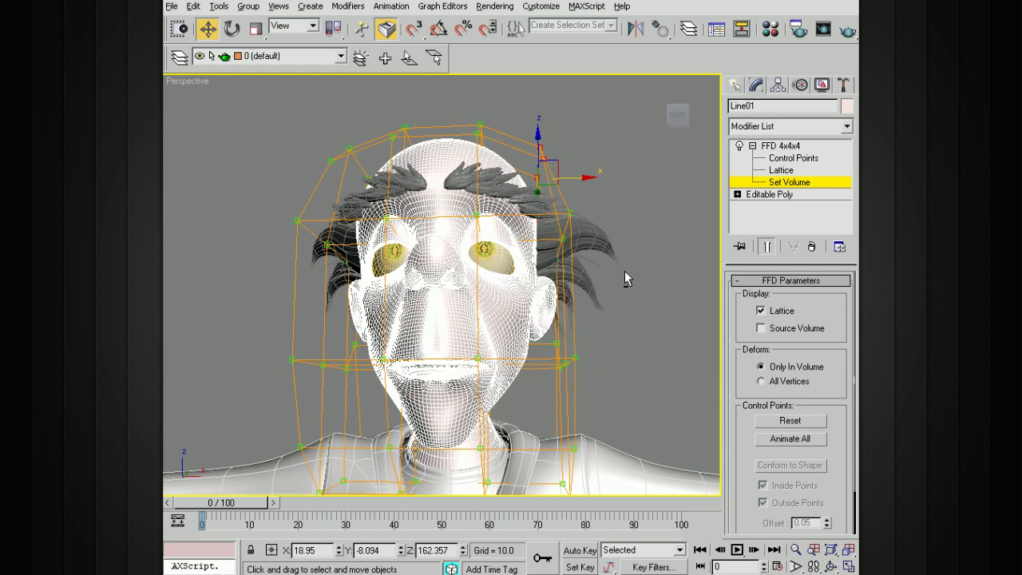
# Step: Narrow the lattice's base around the neck by moving the lower side points inward to X about 14 and X about -15.8
pyautogui.moveTo(624, 369); pyautogui.dragTo(599, 228, button='middle')
pyautogui.moveTo(551, 362); pyautogui.dragTo(534, 376)
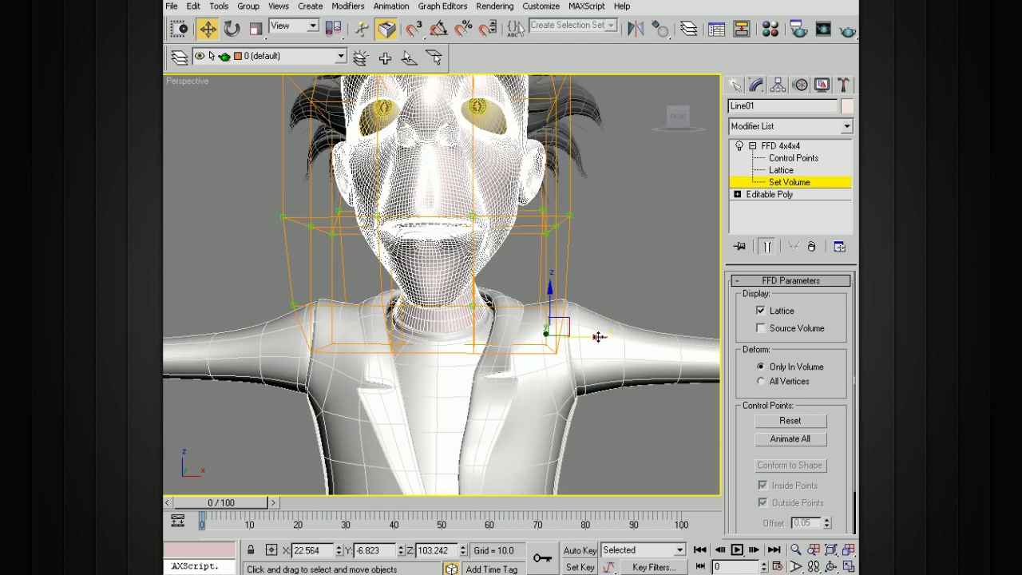
pyautogui.moveTo(597, 337); pyautogui.dragTo(554, 338)
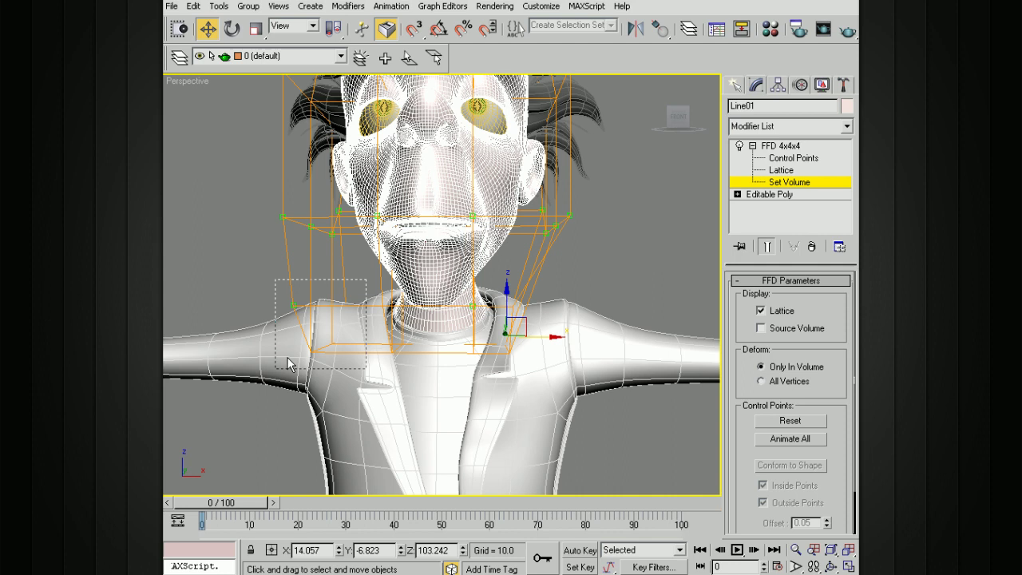
pyautogui.moveTo(289, 364); pyautogui.dragTo(277, 368)
pyautogui.moveTo(389, 335); pyautogui.dragTo(418, 335)
pyautogui.keyDown('alt'); pyautogui.moveTo(441, 303); pyautogui.dragTo(558, 304, button='middle'); pyautogui.keyUp('alt')
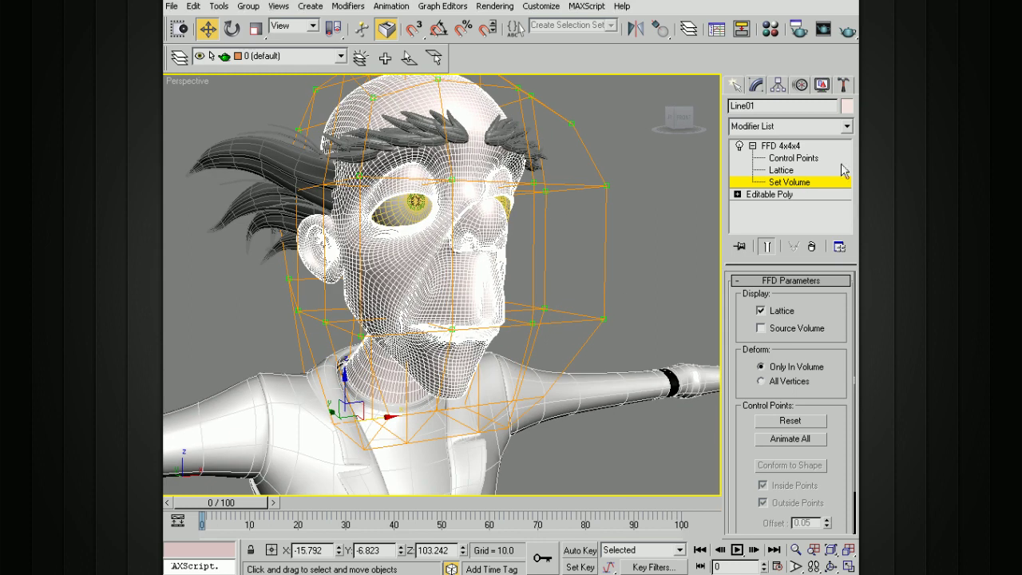
# Step: Try shifting a forehead control point of the fitted lattice along Y, and undo the move
pyautogui.click(794, 159)
pyautogui.keyDown('alt'); pyautogui.moveTo(586, 232); pyautogui.dragTo(519, 179, button='middle'); pyautogui.keyUp('alt')
pyautogui.moveTo(467, 212); pyautogui.dragTo(467, 211)
pyautogui.keyDown('alt'); pyautogui.moveTo(468, 214); pyautogui.dragTo(490, 206, button='middle'); pyautogui.keyUp('alt')
pyautogui.moveTo(467, 188); pyautogui.dragTo(482, 185)
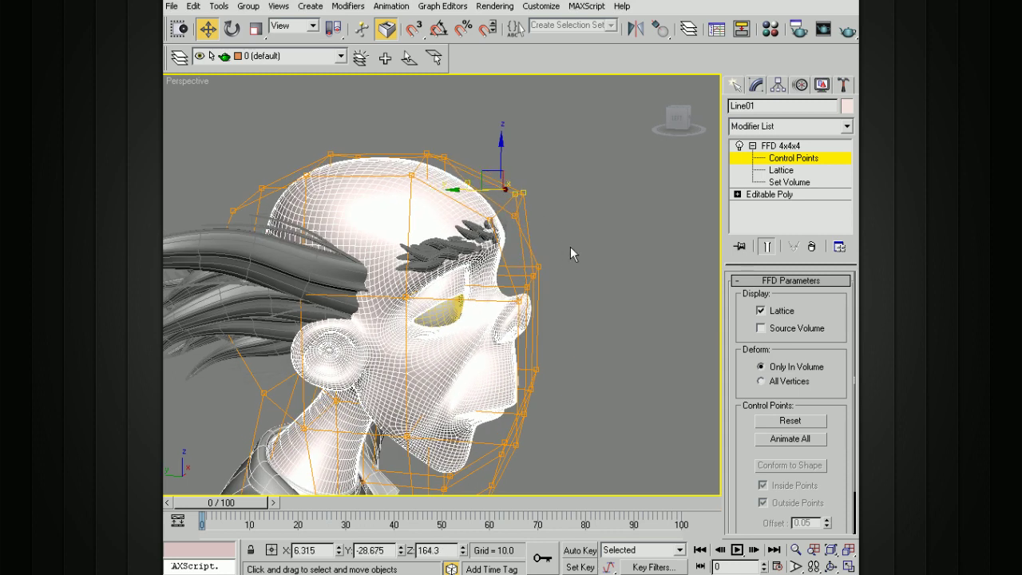
pyautogui.hotkey('ctrl', 'z')
# Step: Try moving the front control point at mouth level along Y
pyautogui.keyDown('alt'); pyautogui.moveTo(560, 275); pyautogui.dragTo(572, 295, button='middle'); pyautogui.keyUp('alt')
pyautogui.keyDown('alt'); pyautogui.moveTo(544, 410); pyautogui.dragTo(524, 404, button='middle'); pyautogui.keyUp('alt')
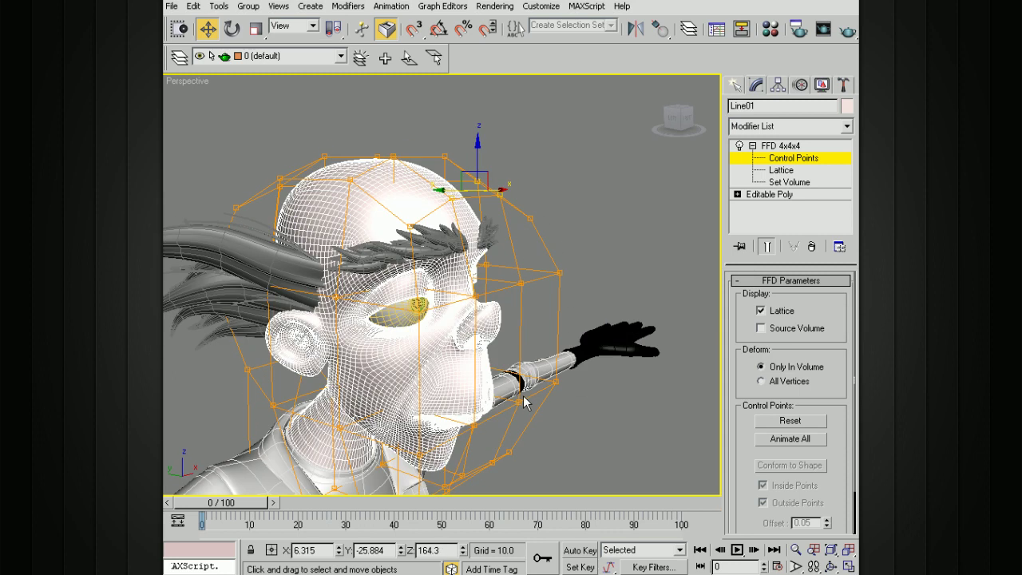
pyautogui.moveTo(478, 436); pyautogui.dragTo(478, 436)
pyautogui.keyDown('alt'); pyautogui.moveTo(478, 436); pyautogui.dragTo(483, 419, button='middle'); pyautogui.keyUp('alt')
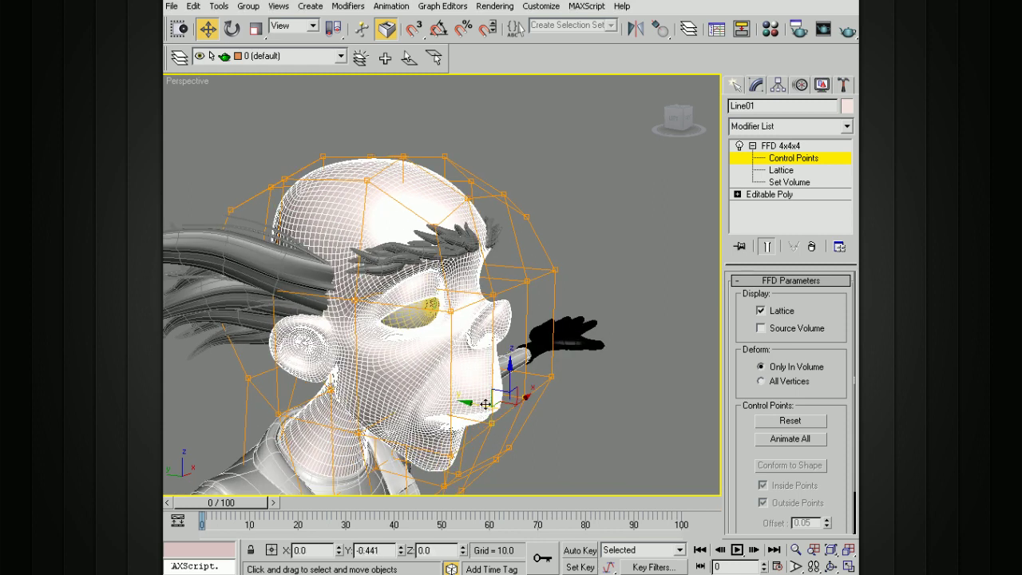
pyautogui.moveTo(486, 404); pyautogui.dragTo(507, 398)
pyautogui.keyDown('alt'); pyautogui.moveTo(507, 398); pyautogui.dragTo(703, 281, button='middle'); pyautogui.keyUp('alt')
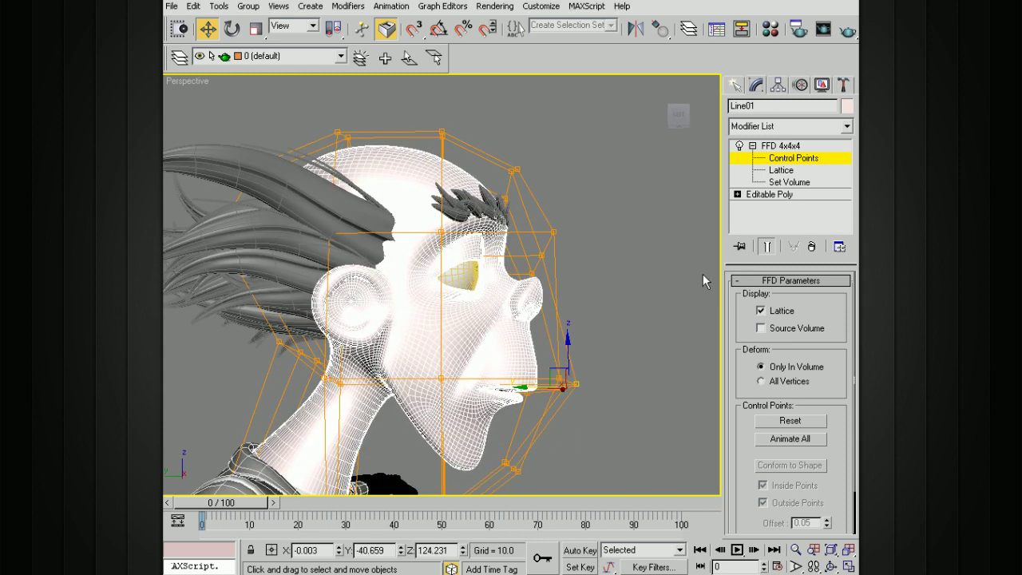
# Step: Toggle the Source Volume display on and off to compare the original lattice box with the fitted shape
pyautogui.click(761, 329)
pyautogui.keyDown('alt'); pyautogui.moveTo(636, 314); pyautogui.dragTo(551, 327, button='middle'); pyautogui.keyUp('alt')
pyautogui.click(761, 328)
pyautogui.click(760, 327)
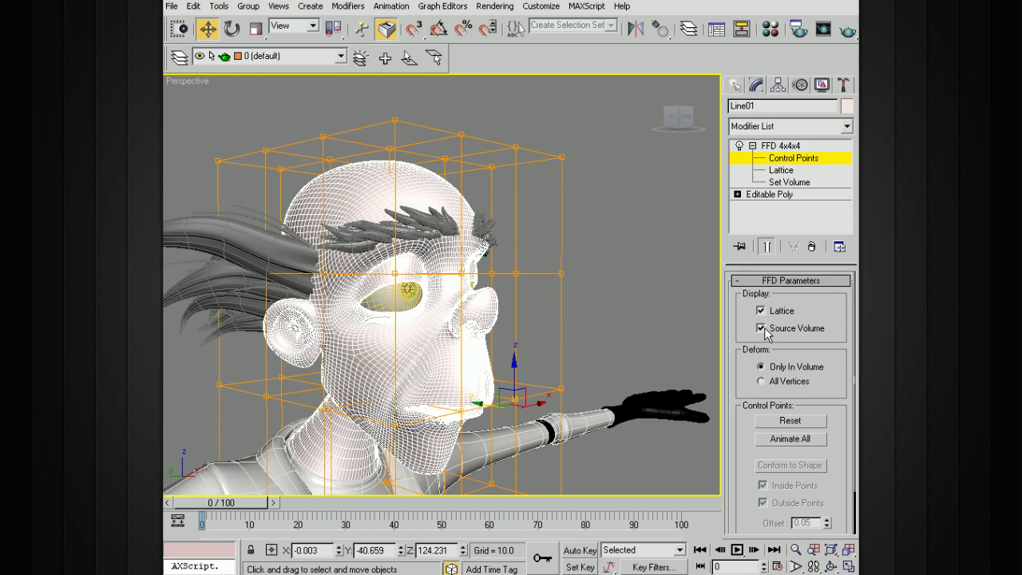
pyautogui.click(760, 328)
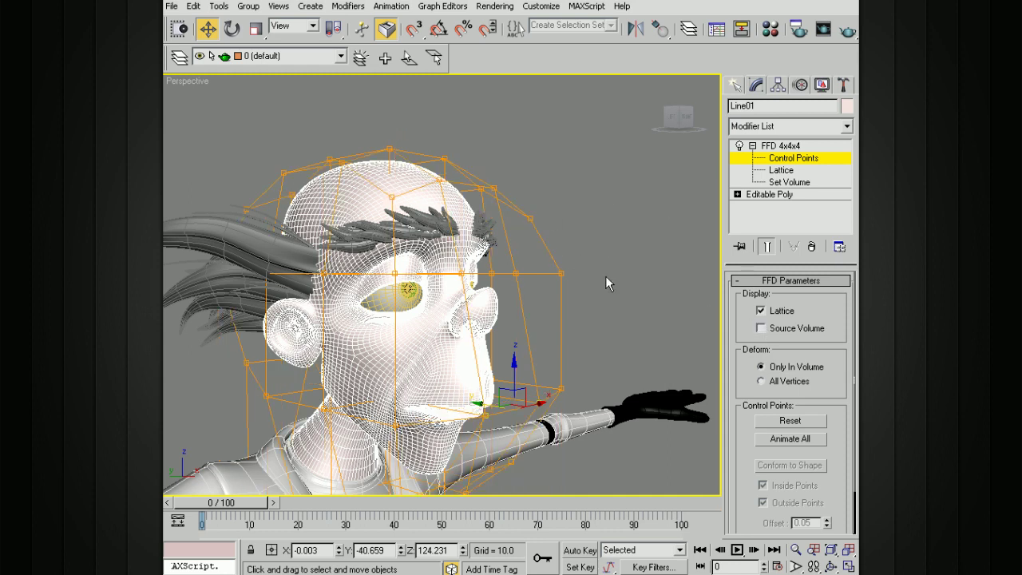
# Step: Reset the FFD 4x4x4 lattice to its original box and return to the modifier's top level
pyautogui.keyDown('alt'); pyautogui.moveTo(607, 341); pyautogui.dragTo(706, 372, button='middle'); pyautogui.keyUp('alt')
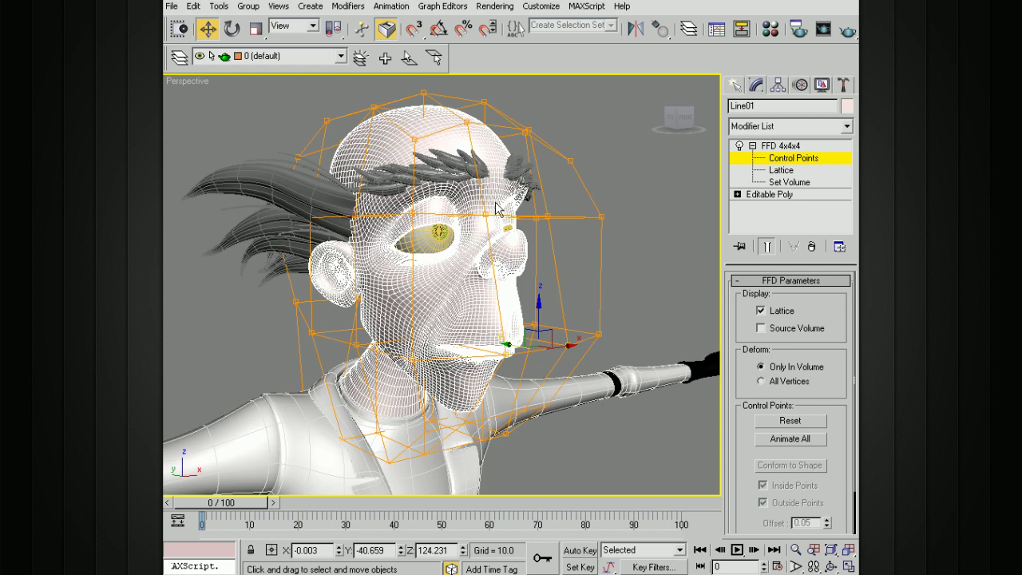
pyautogui.keyDown('alt'); pyautogui.moveTo(554, 246); pyautogui.dragTo(536, 250, button='middle'); pyautogui.keyUp('alt')
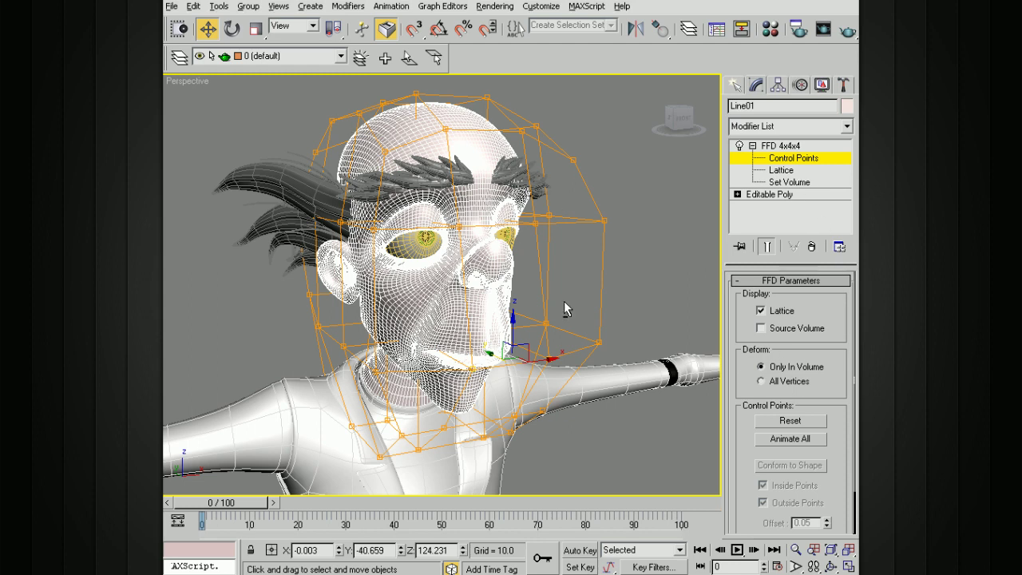
pyautogui.keyDown('alt'); pyautogui.moveTo(565, 309); pyautogui.dragTo(669, 312, button='middle'); pyautogui.keyUp('alt')
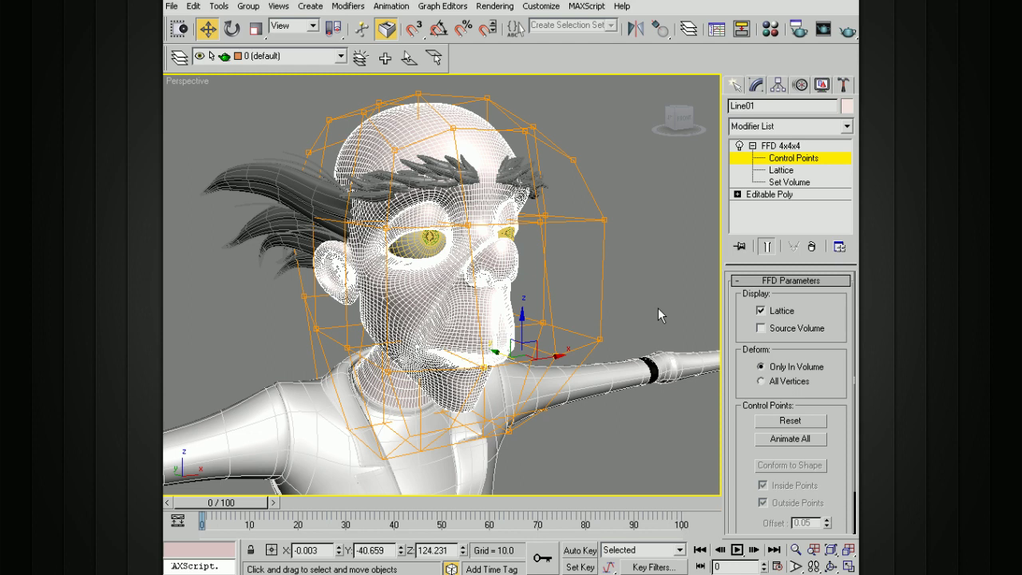
pyautogui.click(770, 421)
pyautogui.keyDown('alt'); pyautogui.moveTo(657, 291); pyautogui.dragTo(631, 261, button='middle'); pyautogui.keyUp('alt')
pyautogui.click(766, 147)
pyautogui.click(752, 146)
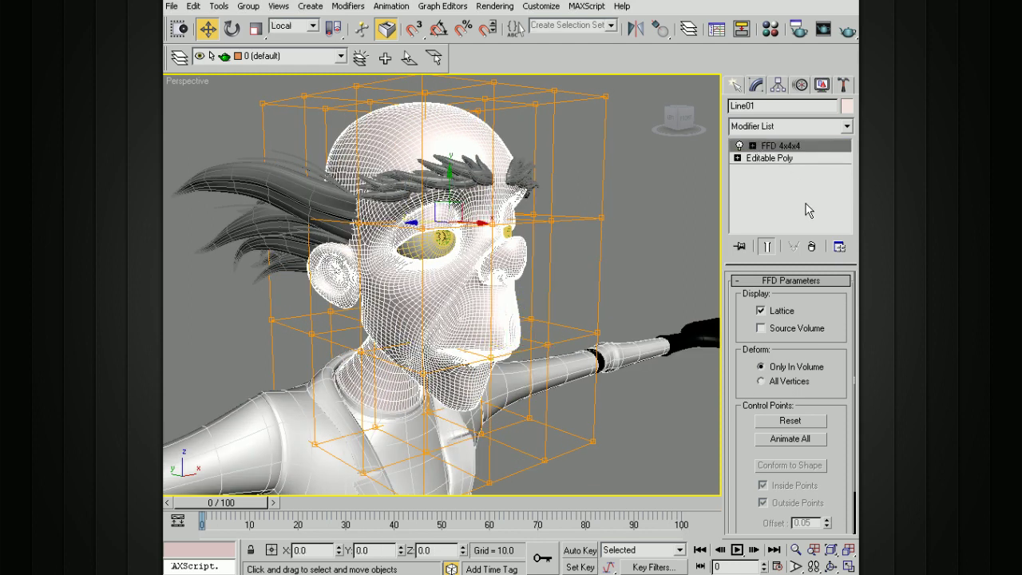
# Step: Replace the FFD 4x4x4 modifier on the head with an FFD(box) modifier
pyautogui.keyDown('alt'); pyautogui.moveTo(591, 189); pyautogui.dragTo(625, 211, button='middle'); pyautogui.keyUp('alt')
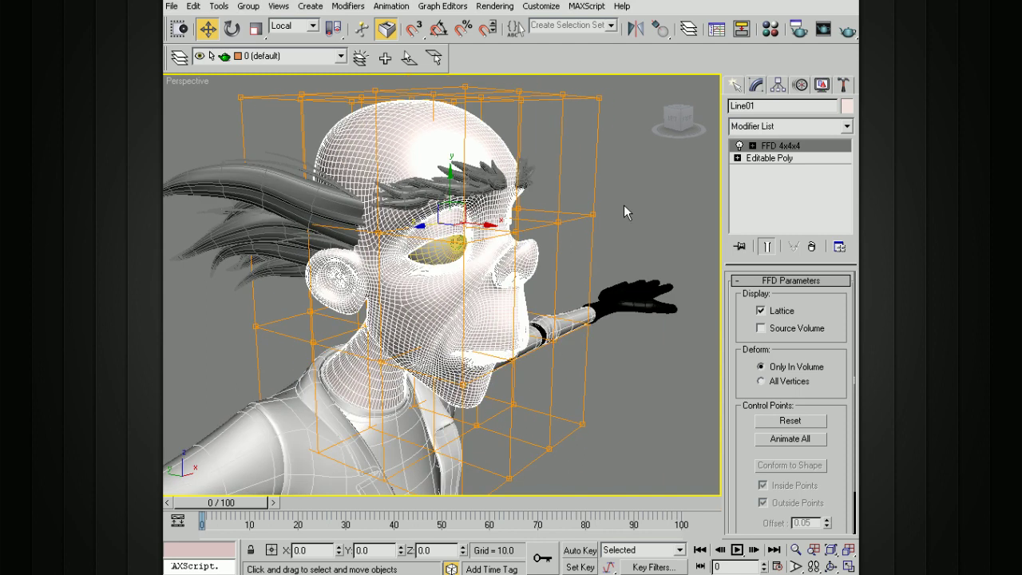
pyautogui.click(806, 158)
pyautogui.click(812, 127)
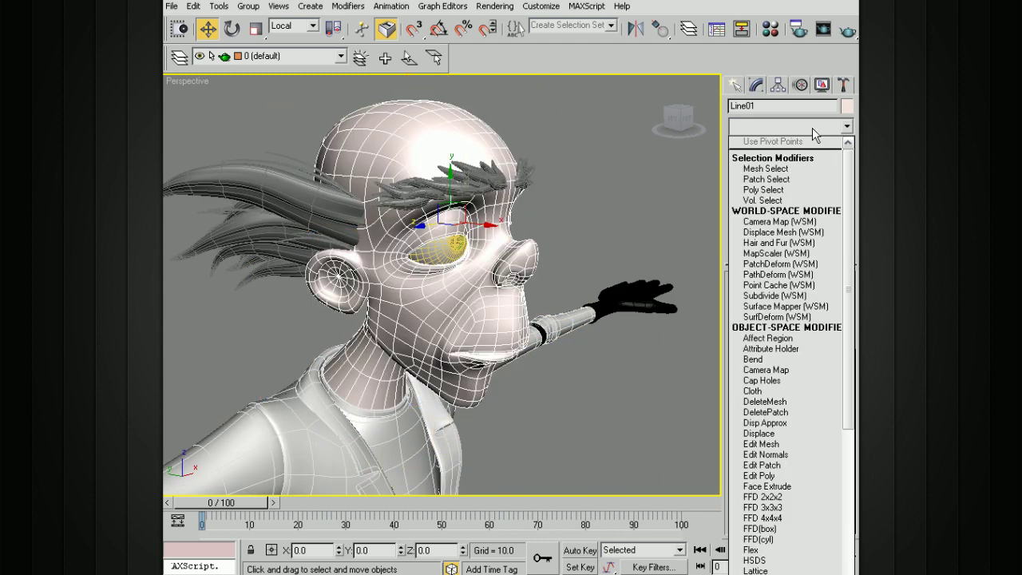
pyautogui.click(771, 533)
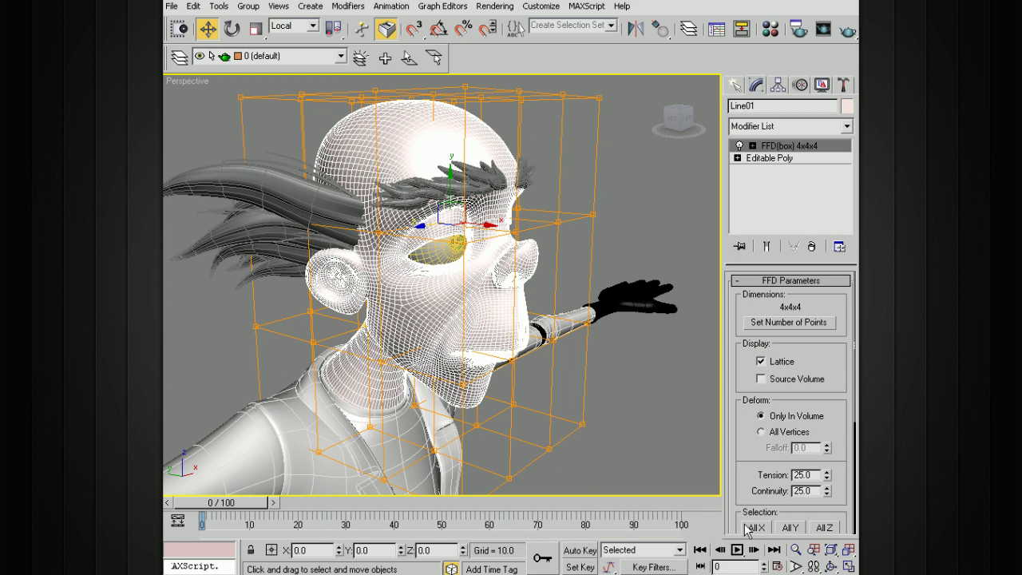
# Step: Set the FFD(box) lattice to 6 points in length, 6 in width and 4 in height
pyautogui.moveTo(542, 354)
pyautogui.keyDown('alt'); pyautogui.mouseDown(button='middle')
pyautogui.moveTo(591, 335)
pyautogui.moveTo(504, 343)
pyautogui.moveTo(536, 340)
pyautogui.mouseUp(button='middle'); pyautogui.keyUp('alt')
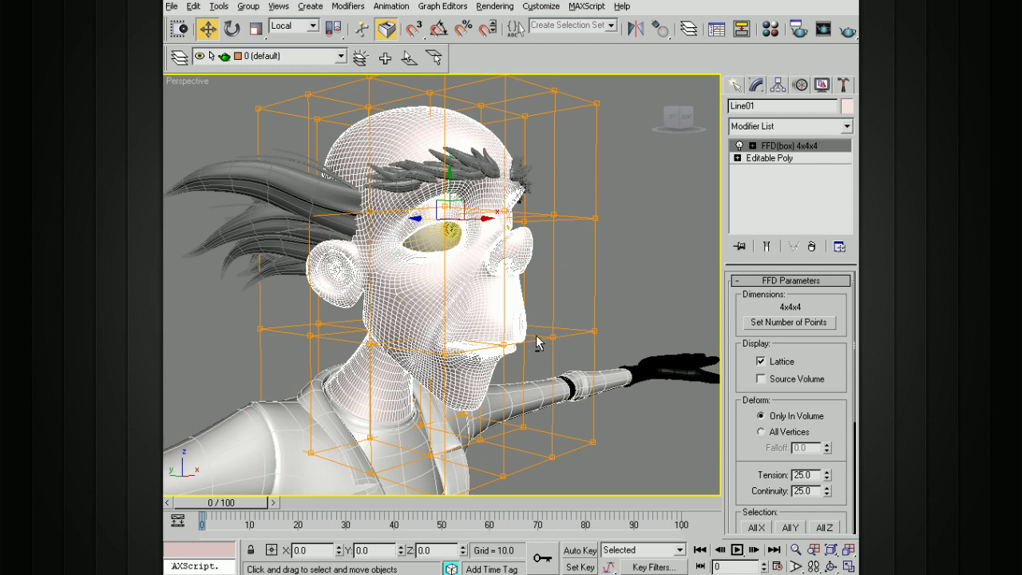
pyautogui.click(789, 322)
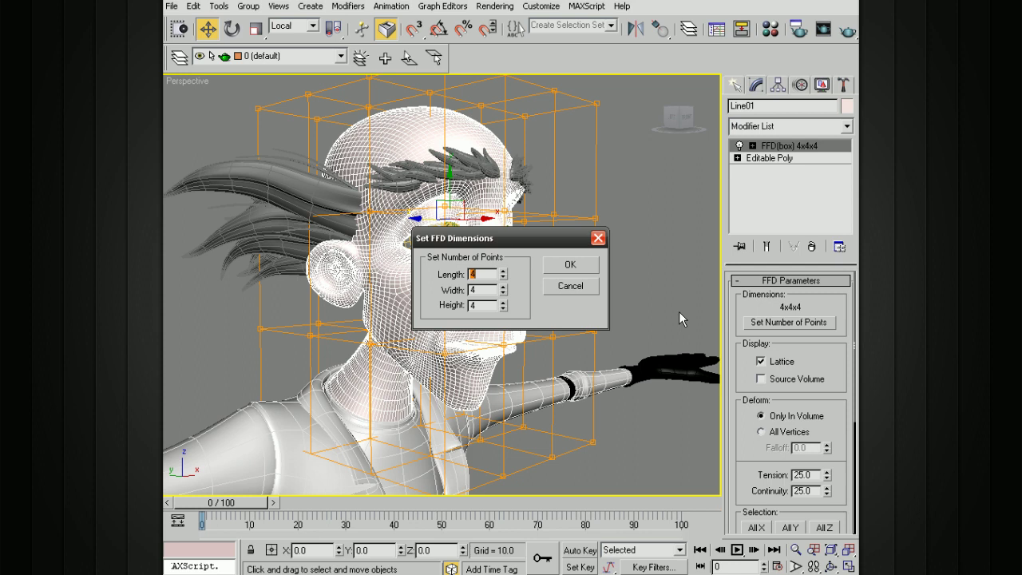
pyautogui.click(504, 273)
pyautogui.click(570, 264)
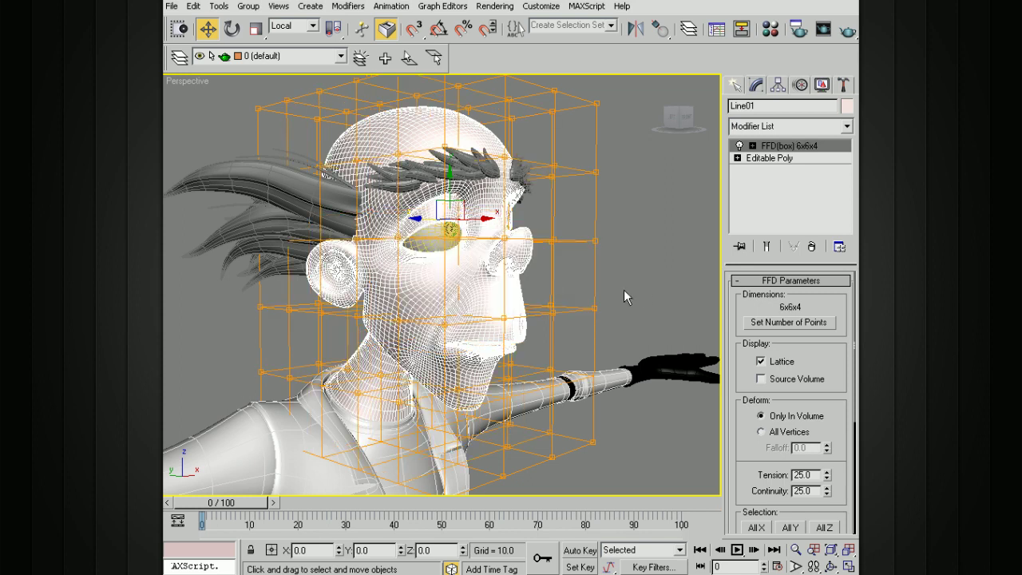
# Step: Delete the FFD(box) modifier from the head and apply an FFD(cyl) modifier instead
pyautogui.keyDown('alt'); pyautogui.moveTo(590, 289); pyautogui.dragTo(553, 249, button='middle'); pyautogui.keyUp('alt')
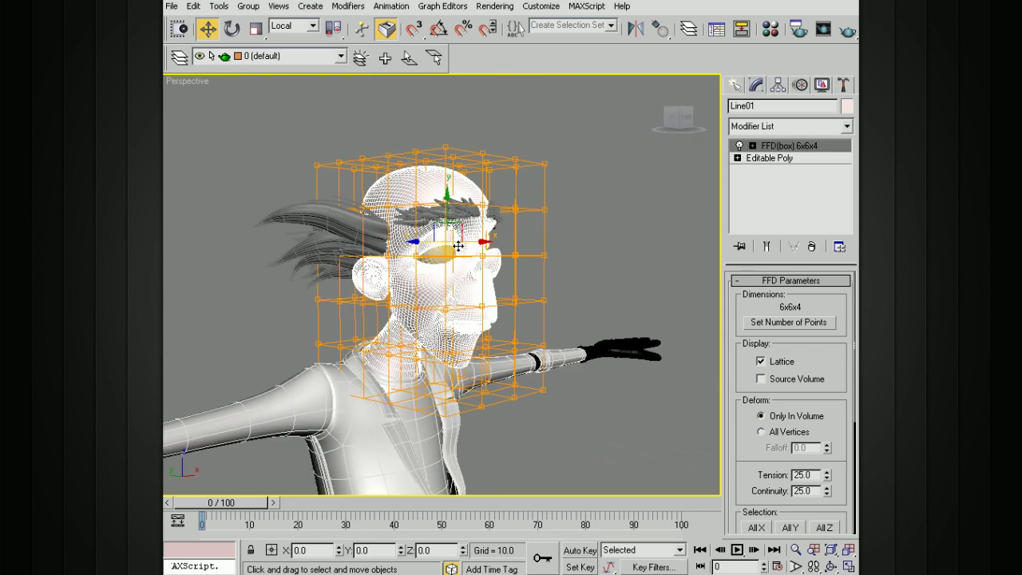
pyautogui.keyDown('alt'); pyautogui.moveTo(541, 301); pyautogui.dragTo(549, 304, button='middle'); pyautogui.keyUp('alt')
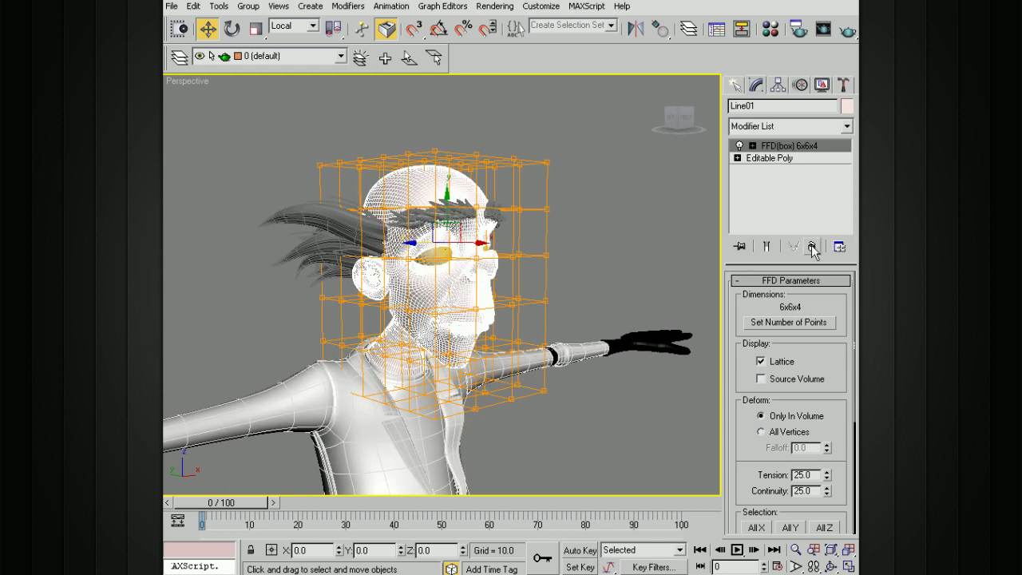
pyautogui.click(811, 246)
pyautogui.click(846, 127)
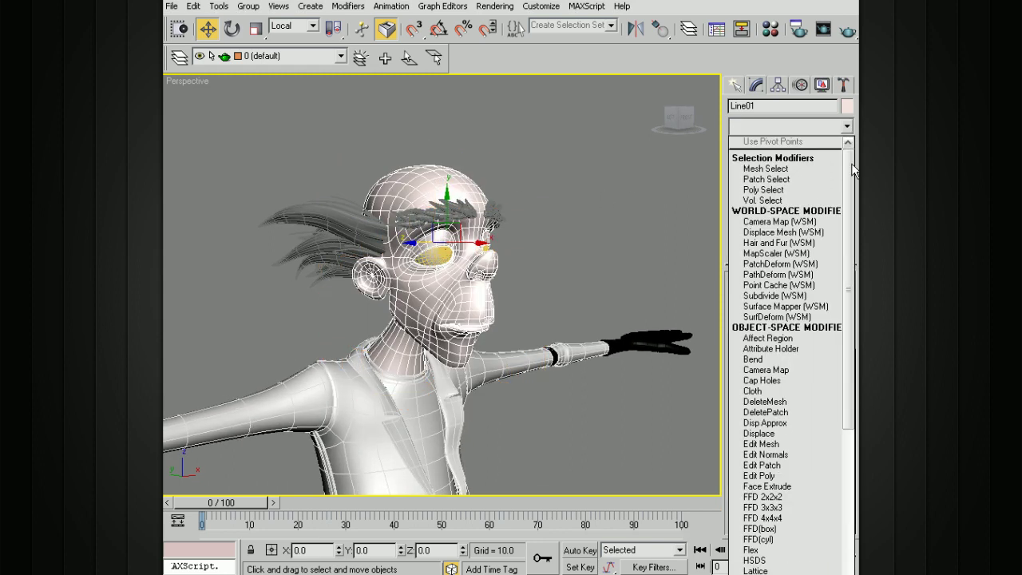
pyautogui.scroll(-5, 802, 288)
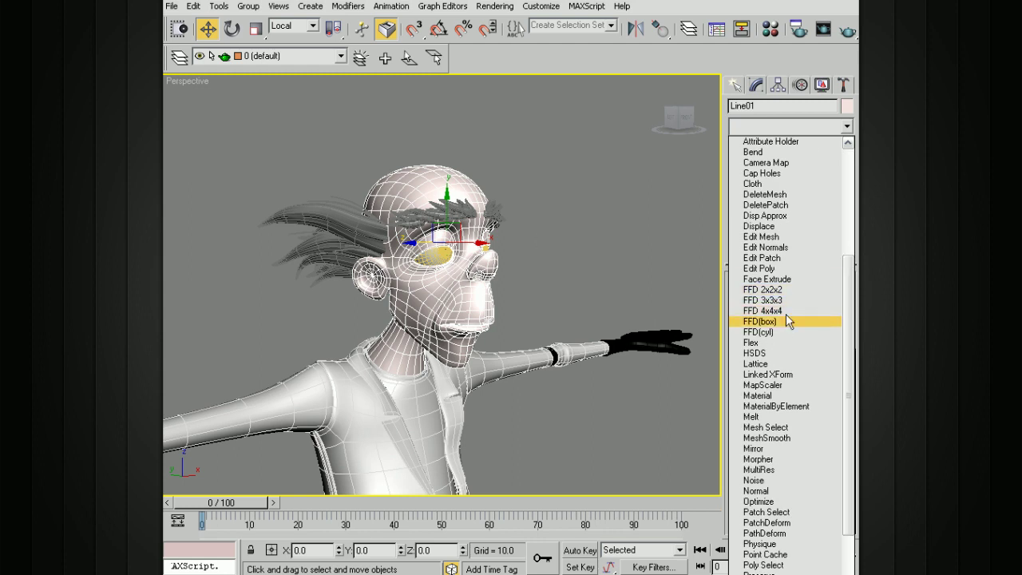
pyautogui.click(780, 331)
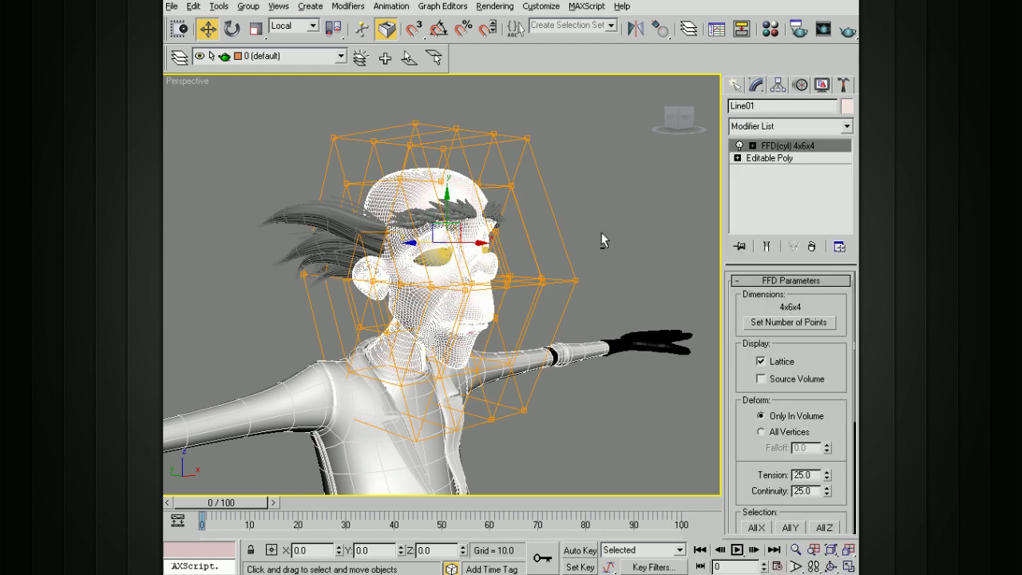
# Step: Rotate the whole FFD(cyl) lattice about 93 degrees around the Y axis
pyautogui.moveTo(603, 239)
pyautogui.keyDown('alt'); pyautogui.mouseDown(button='middle')
pyautogui.moveTo(695, 234)
pyautogui.moveTo(604, 239)
pyautogui.moveTo(622, 236)
pyautogui.mouseUp(button='middle'); pyautogui.keyUp('alt')
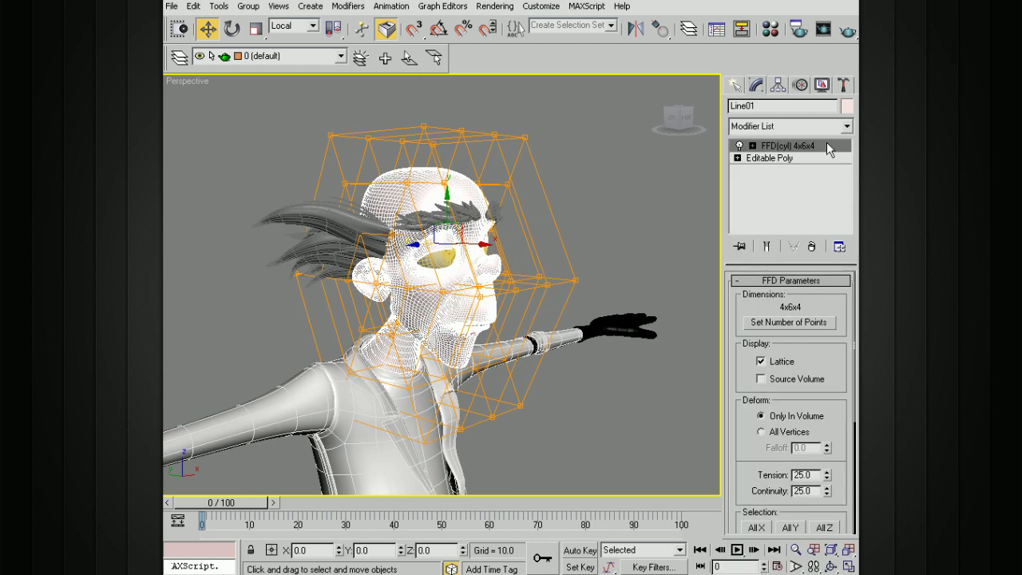
pyautogui.click(752, 146)
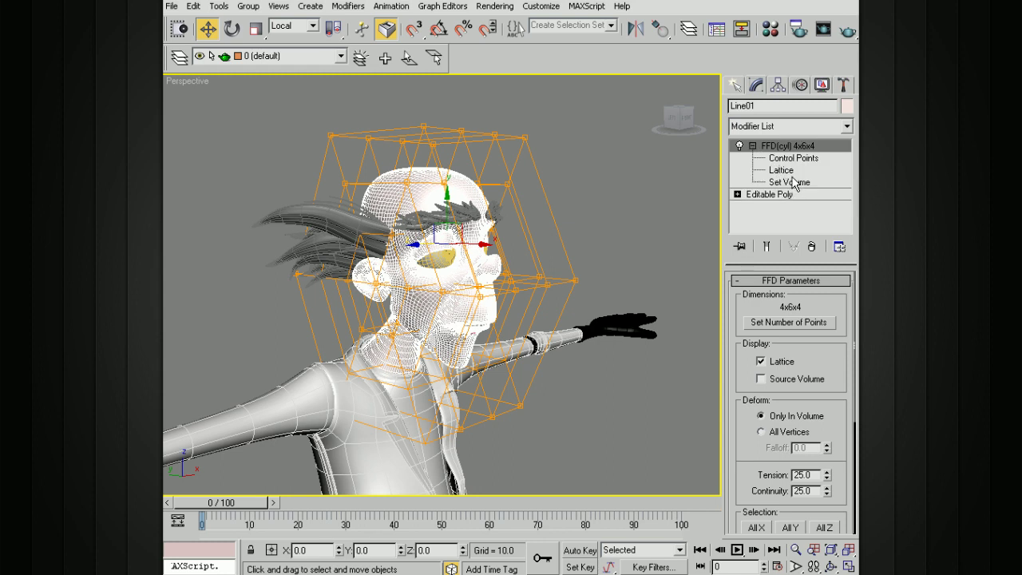
pyautogui.click(781, 170)
pyautogui.press('e')
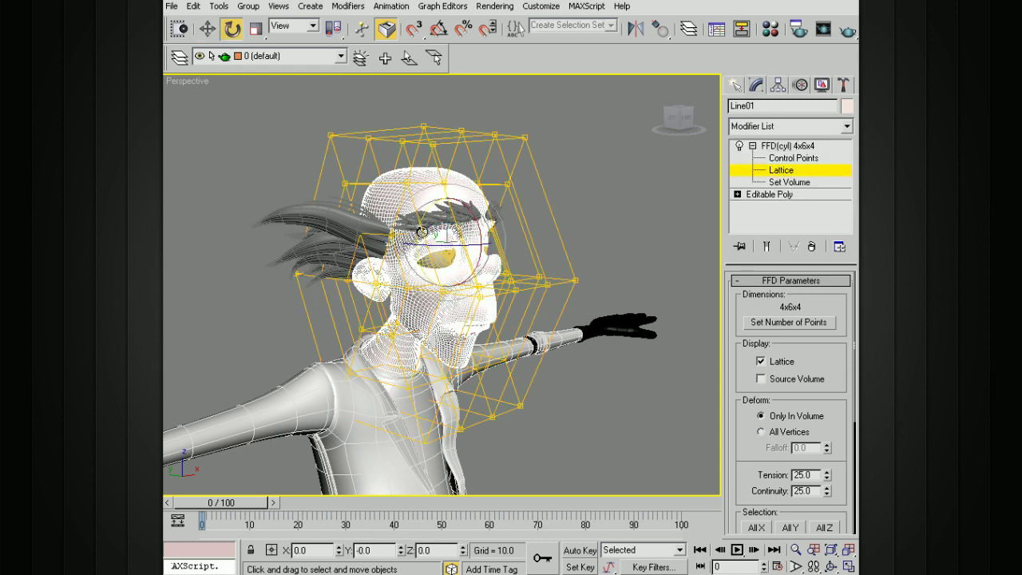
pyautogui.moveTo(423, 228); pyautogui.dragTo(598, 130)
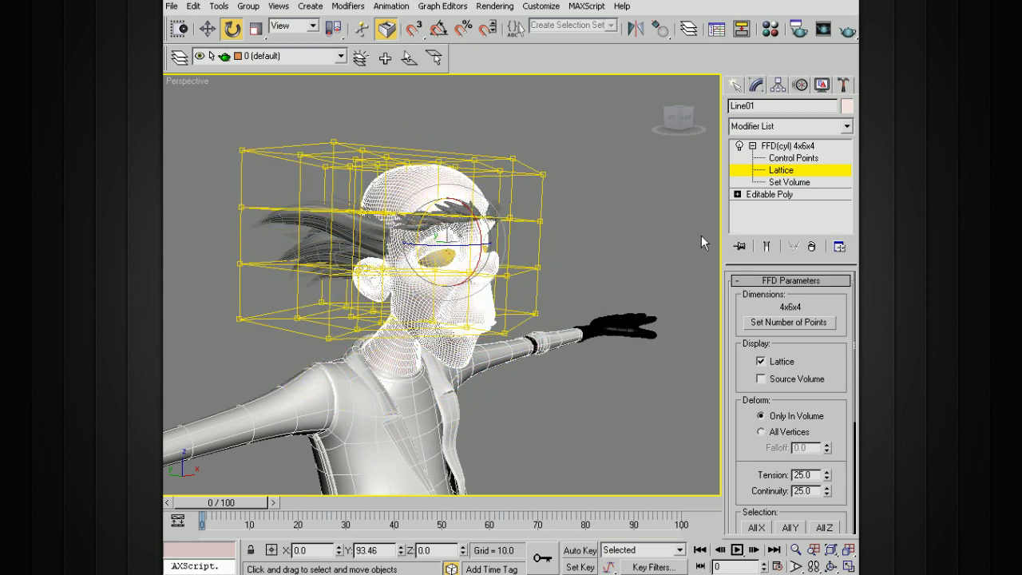
# Step: Select an upper front point in Set Volume mode, and undo back to the unrotated cylindrical lattice
pyautogui.click(790, 182)
pyautogui.moveTo(515, 150); pyautogui.dragTo(525, 154)
pyautogui.press('w')
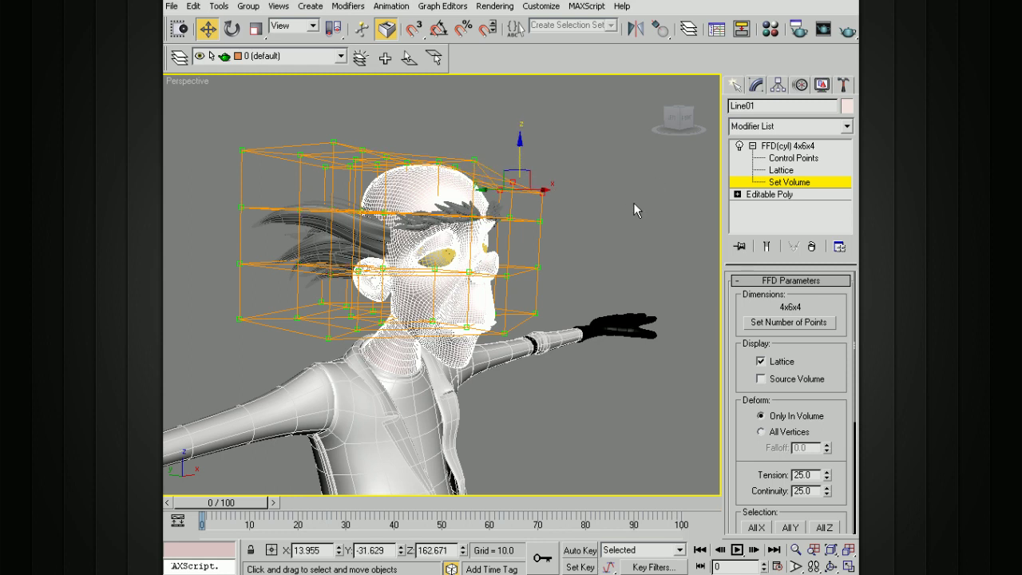
pyautogui.hotkey('ctrl', 'z')
pyautogui.hotkey('ctrl', 'z')
pyautogui.hotkey('ctrl', 'z')
pyautogui.keyDown('alt'); pyautogui.moveTo(633, 212); pyautogui.dragTo(508, 260, button='middle'); pyautogui.keyUp('alt')
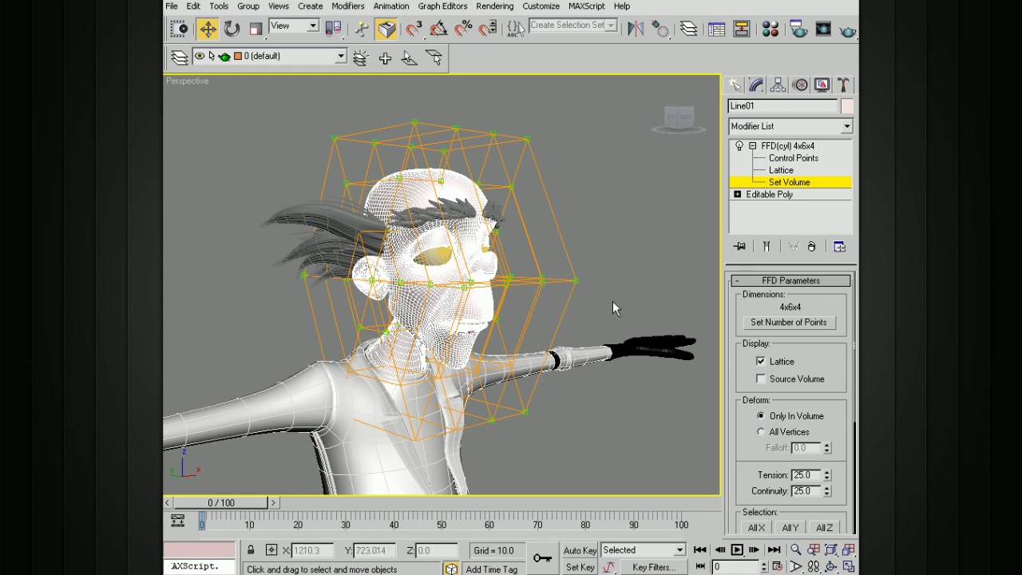
# Step: Check the FFD(cyl) side, radial and height point settings, cancel the dialog and return to the modifier's top level
pyautogui.hotkey('ctrl', 's')
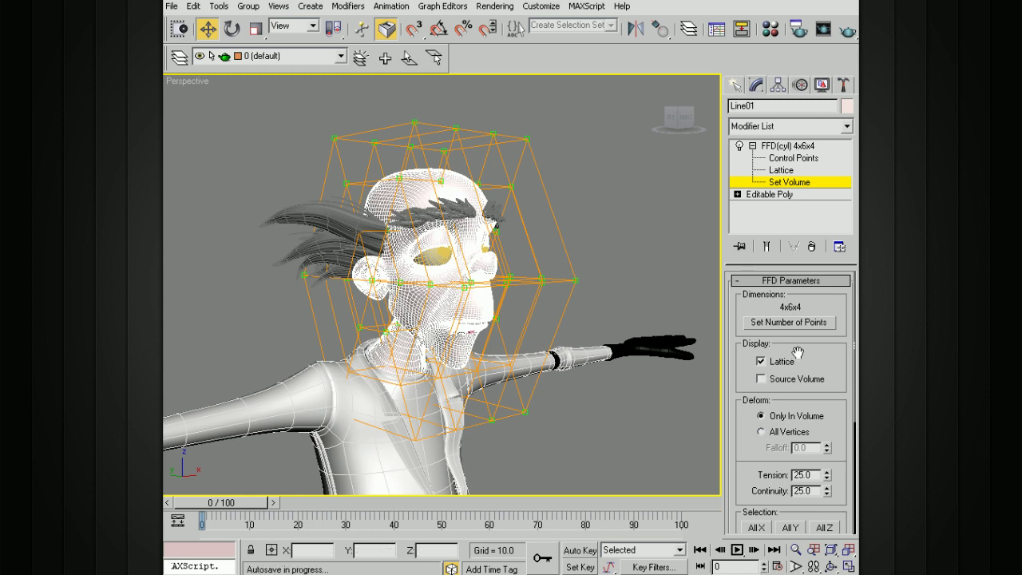
pyautogui.click(788, 322)
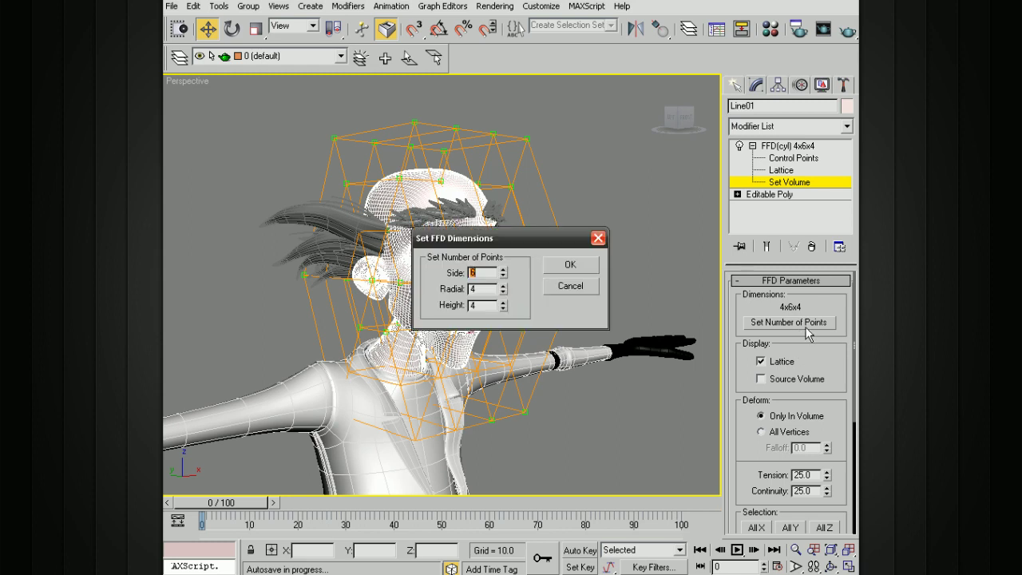
pyautogui.click(571, 287)
pyautogui.click(798, 146)
pyautogui.click(752, 146)
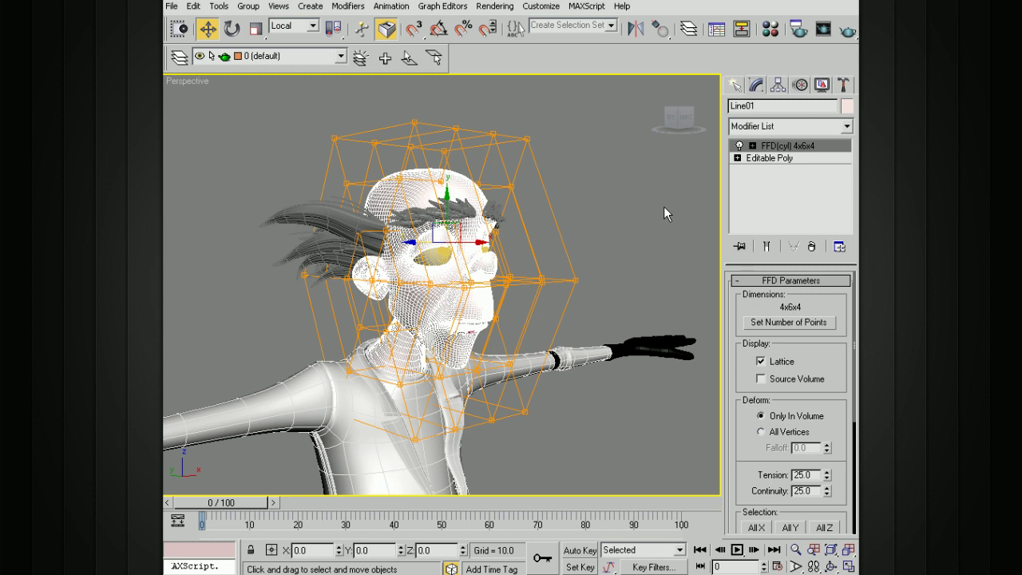
# Step: Try moving the whole cylindrical lattice, and undo the move
pyautogui.click(752, 146)
pyautogui.click(780, 170)
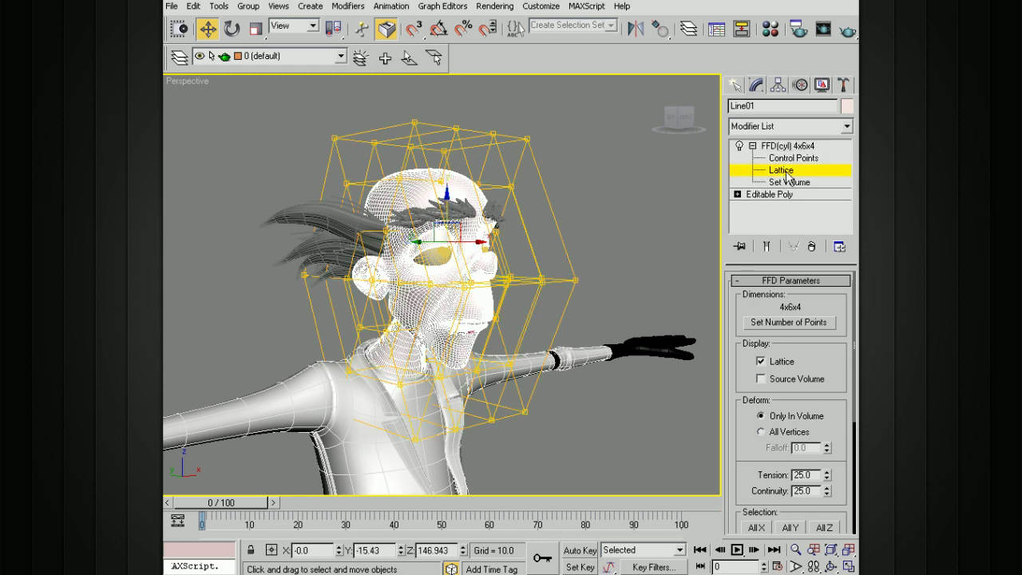
pyautogui.moveTo(483, 244)
pyautogui.mouseDown()
pyautogui.moveTo(468, 235)
pyautogui.moveTo(481, 233)
pyautogui.mouseUp()
pyautogui.hotkey('ctrl', 'z')
# Step: Browse the available FFD modifiers and the entries around them without applying one
pyautogui.click(843, 126)
pyautogui.scroll(-6, 759, 302)
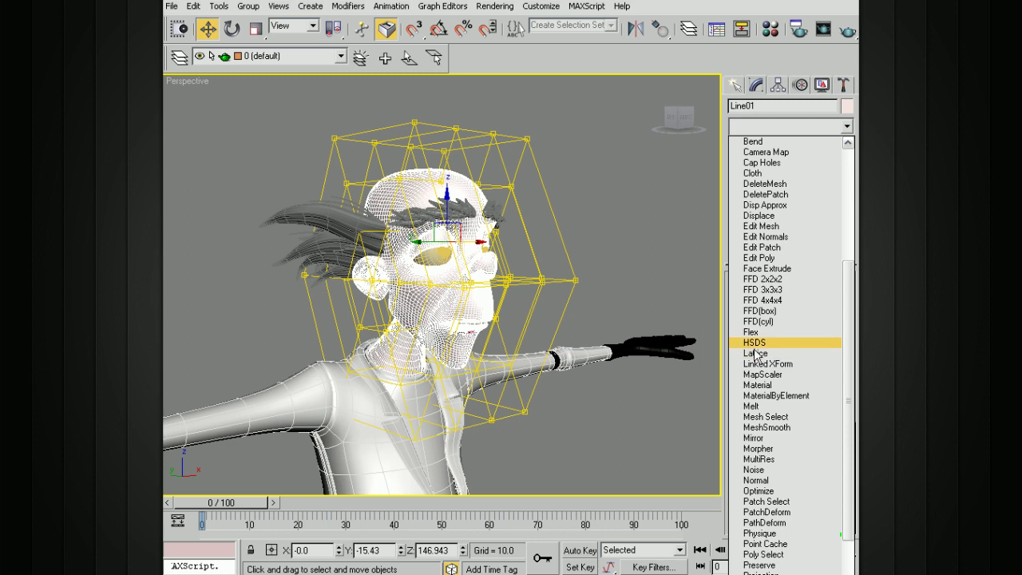
pyautogui.click(645, 254)
pyautogui.moveTo(644, 272)
pyautogui.keyDown('alt'); pyautogui.mouseDown(button='middle')
pyautogui.moveTo(617, 286)
pyautogui.moveTo(637, 281)
pyautogui.mouseUp(button='middle'); pyautogui.keyUp('alt')
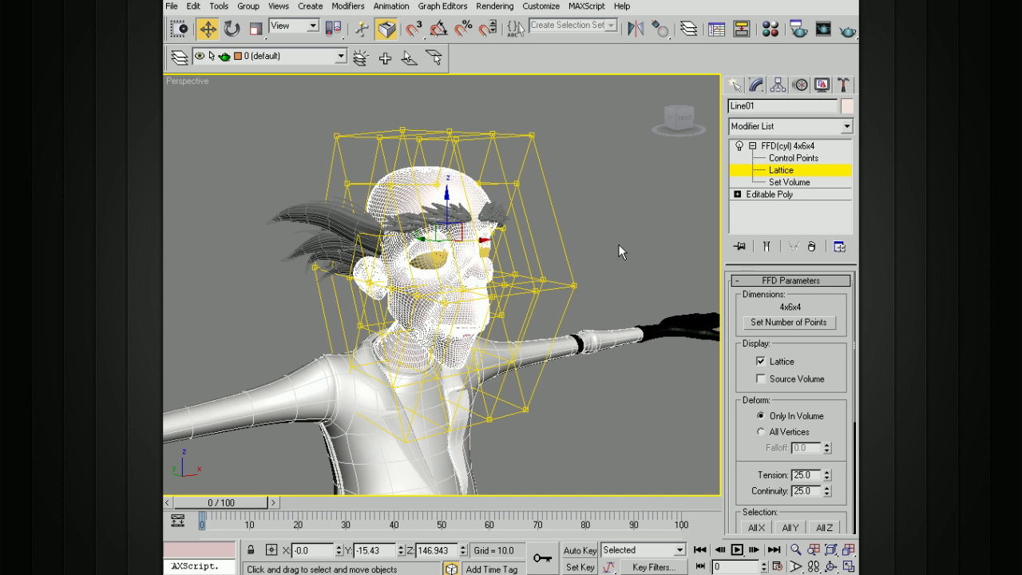
# Step: Return to the top level of the FFD(cyl) modifier and look through the available object-space modifiers
pyautogui.click(752, 146)
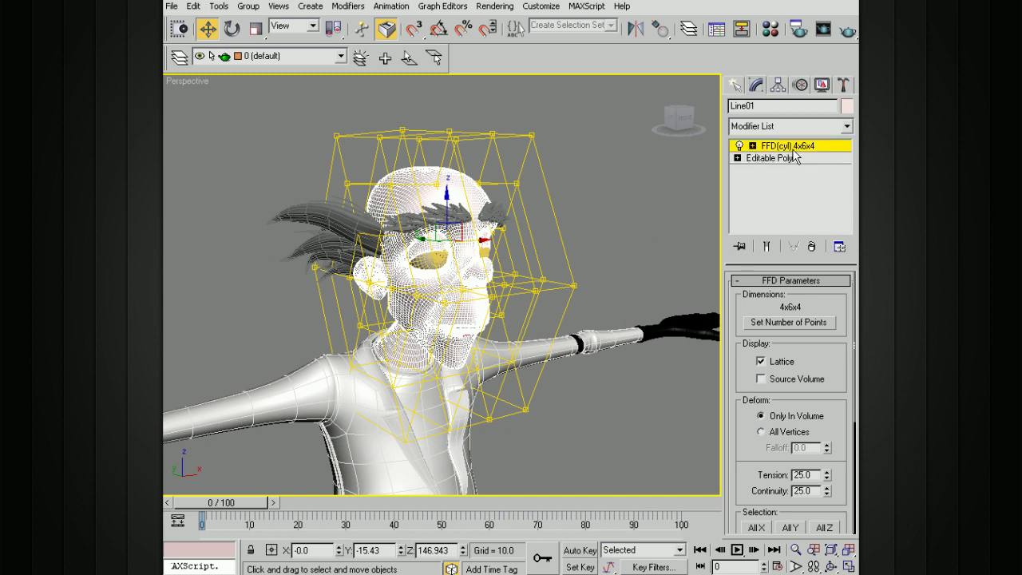
pyautogui.click(791, 146)
pyautogui.click(838, 128)
pyautogui.moveTo(851, 164); pyautogui.dragTo(851, 239)
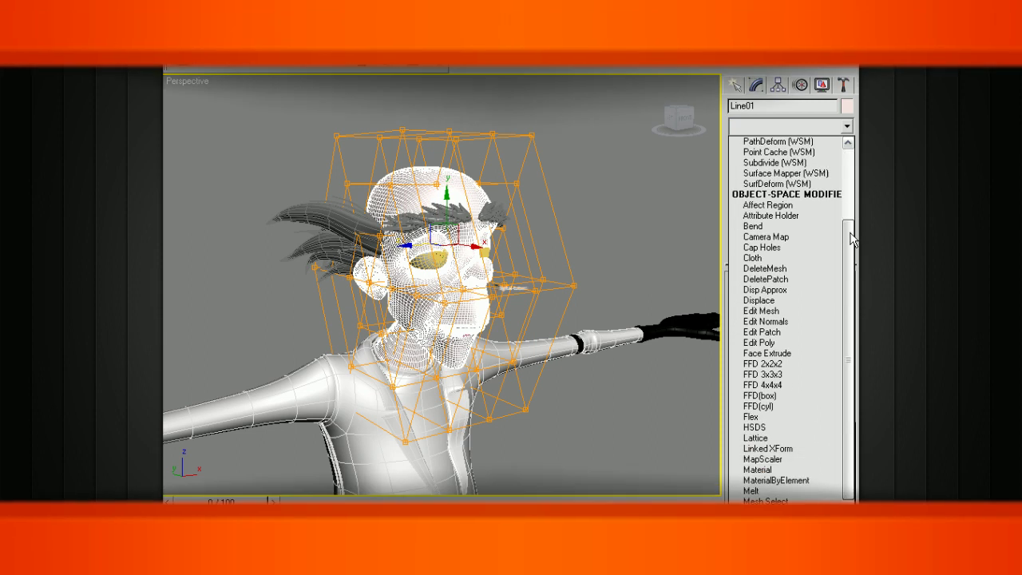